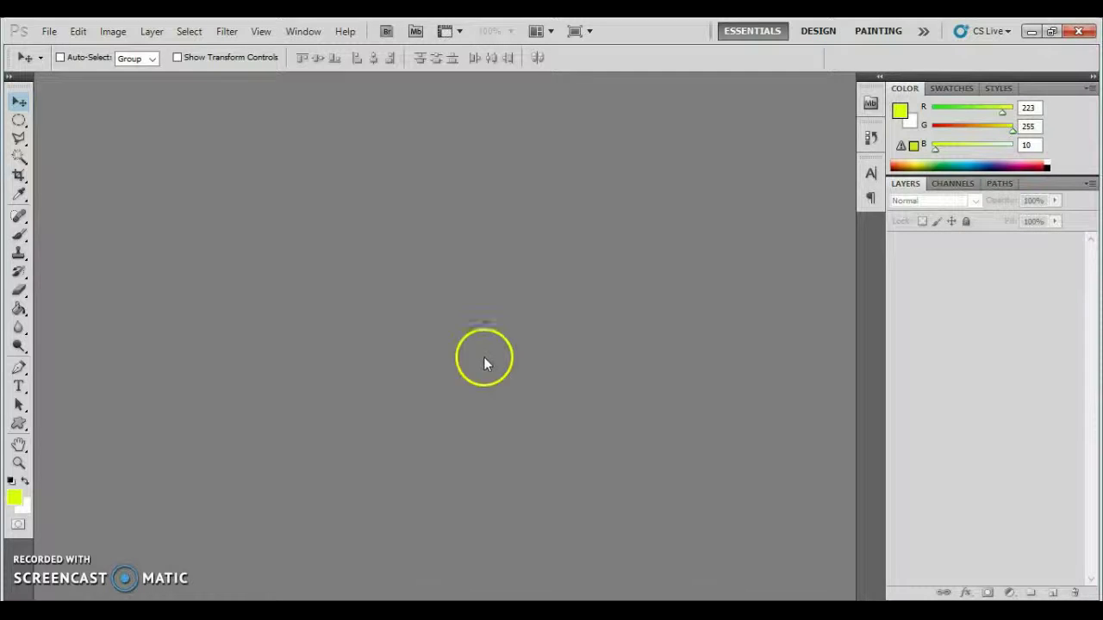
Open the Poster 1.jpg image.
double_click(506, 335)
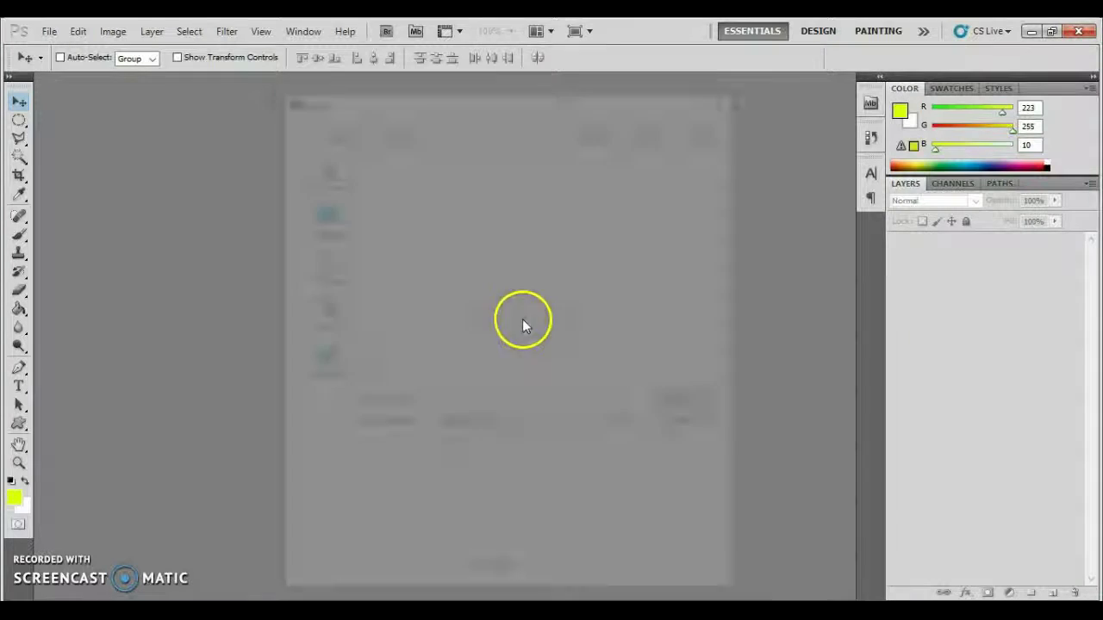
click(405, 214)
double_click(405, 214)
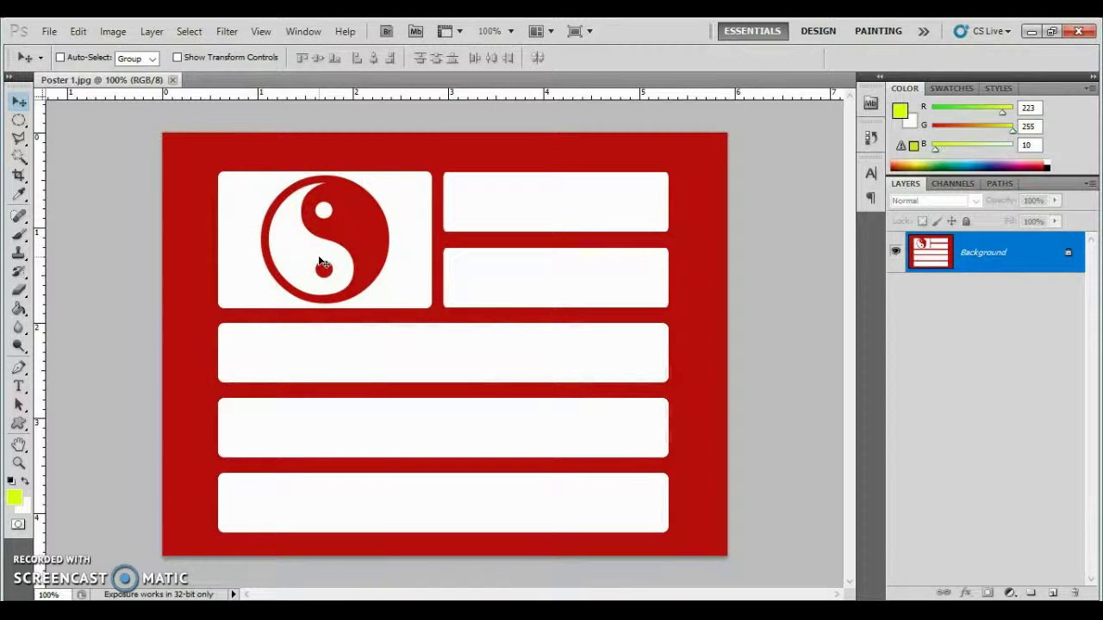
click(48, 593)
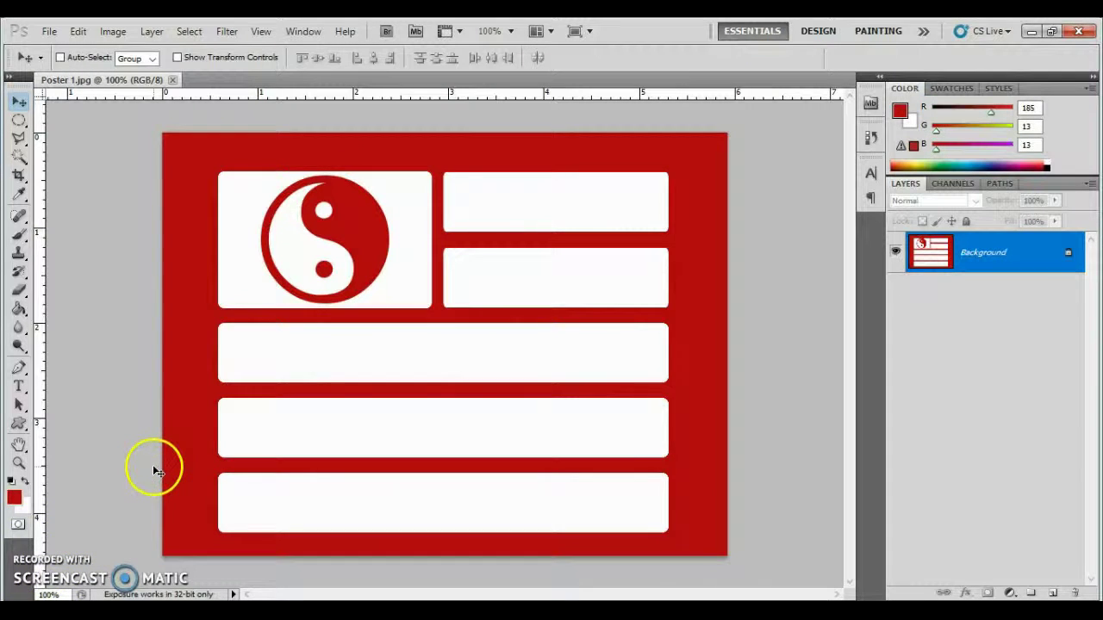
Create a new 700 × 525 pixel RGB document at 72 pixels/inch with a white background.
click(50, 34)
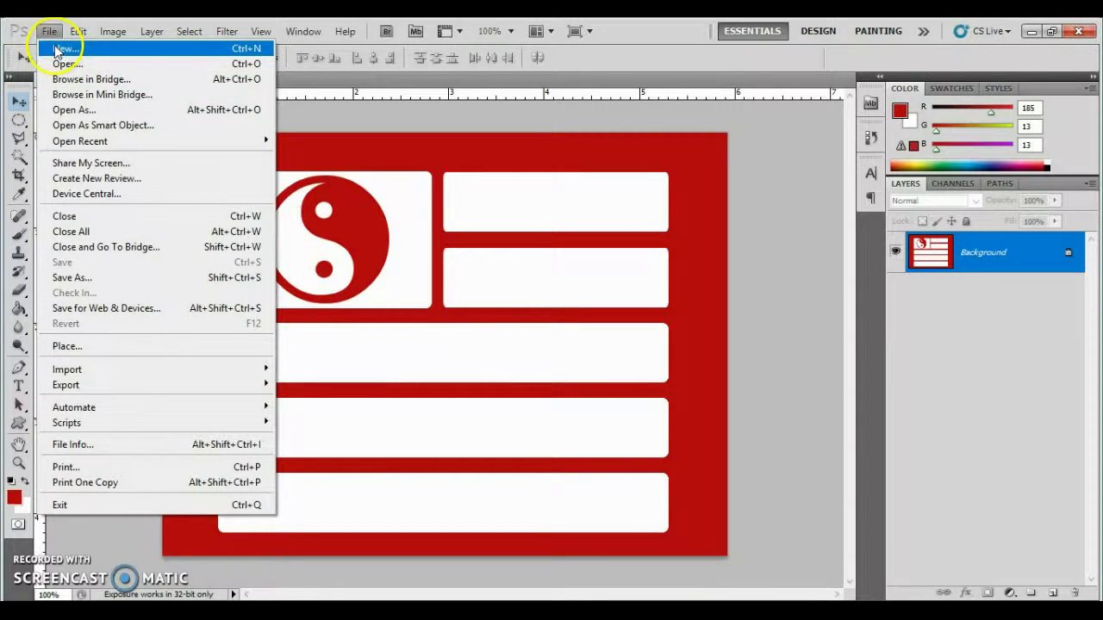
click(56, 50)
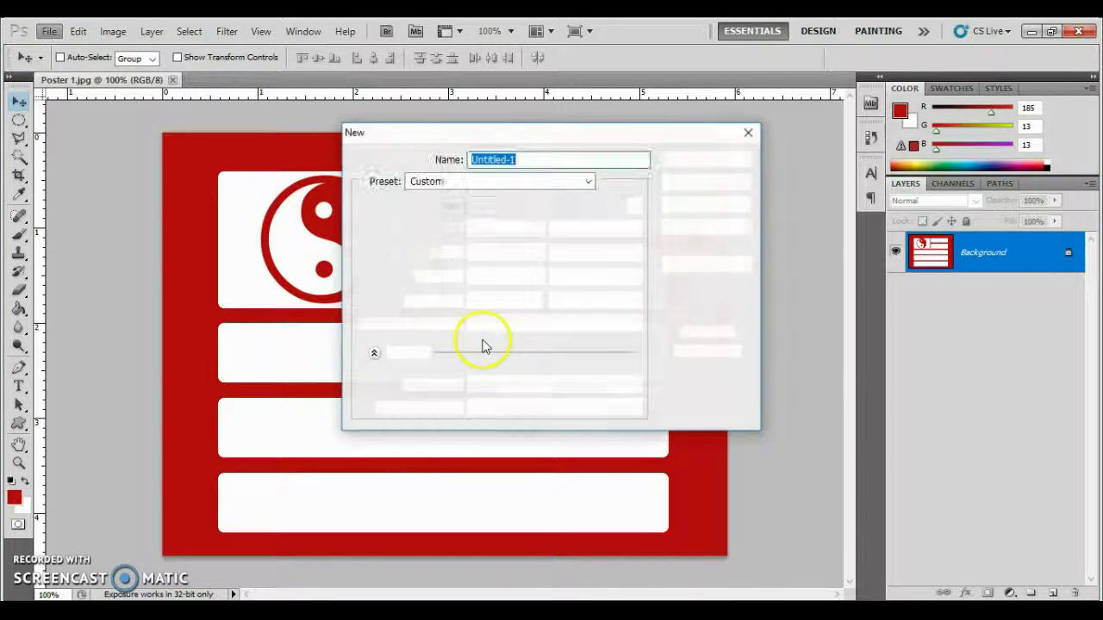
double_click(504, 227)
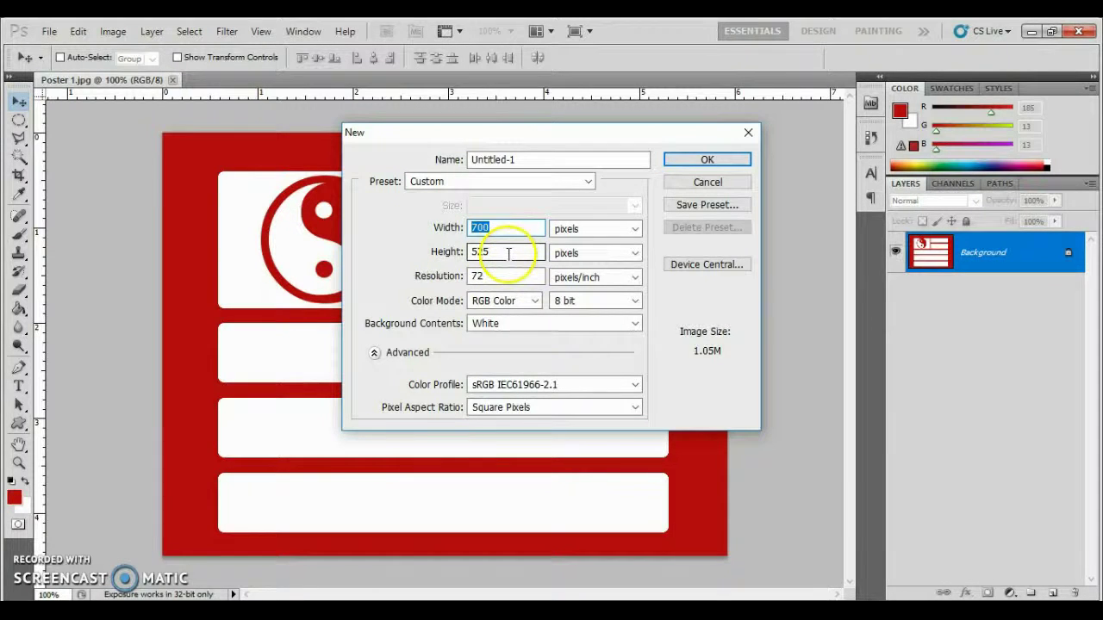
click(693, 162)
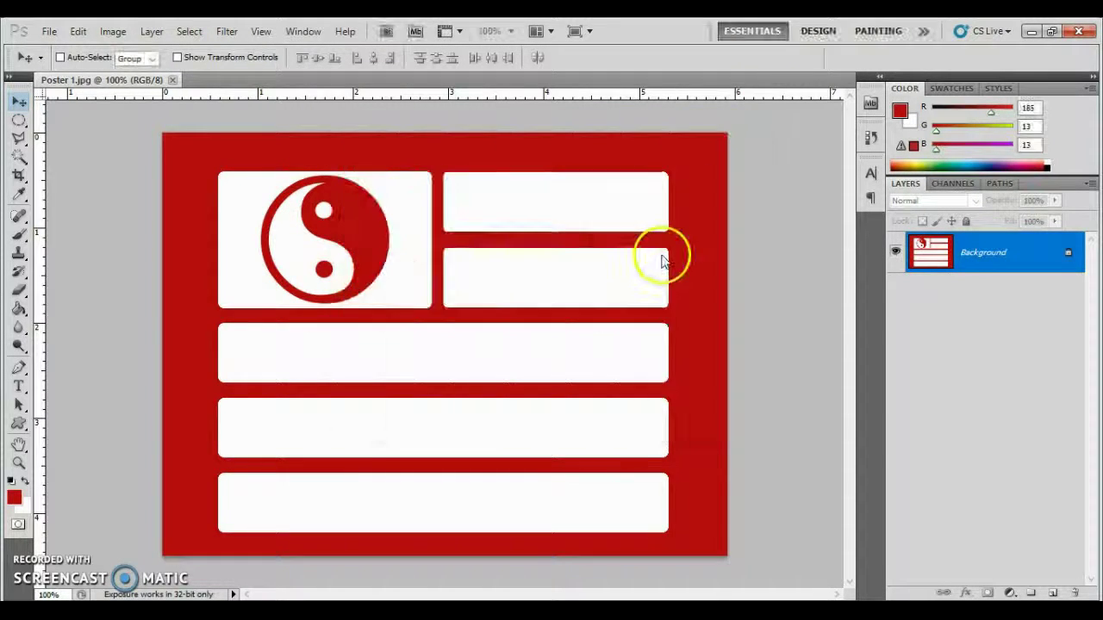
Sample the white of a wide band in Poster 1.jpg with the Eyedropper and check its colour values.
click(116, 81)
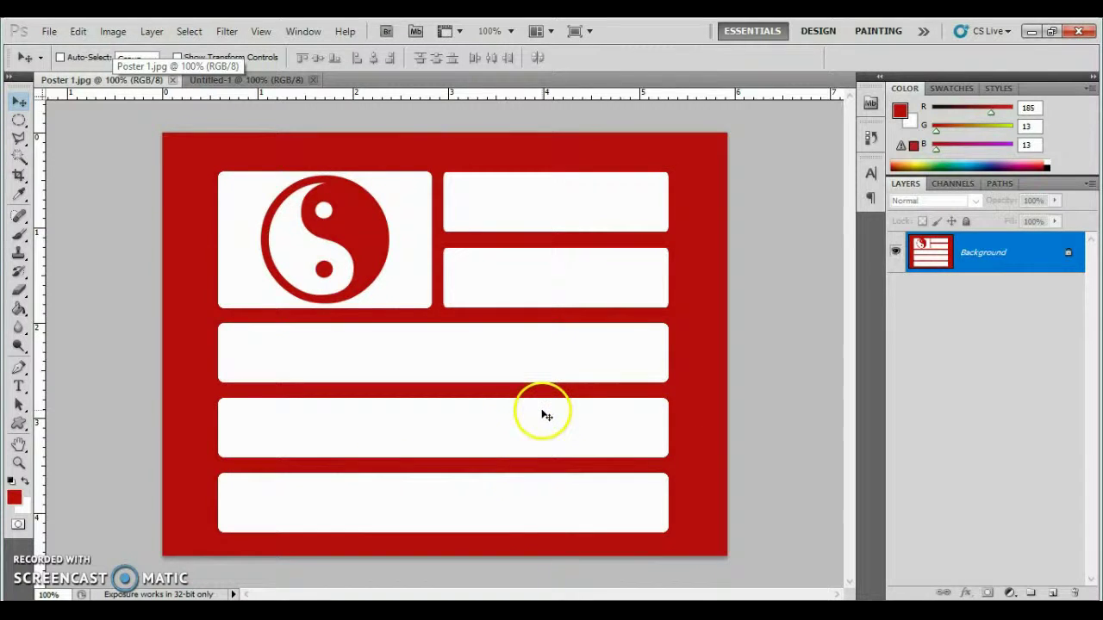
click(21, 198)
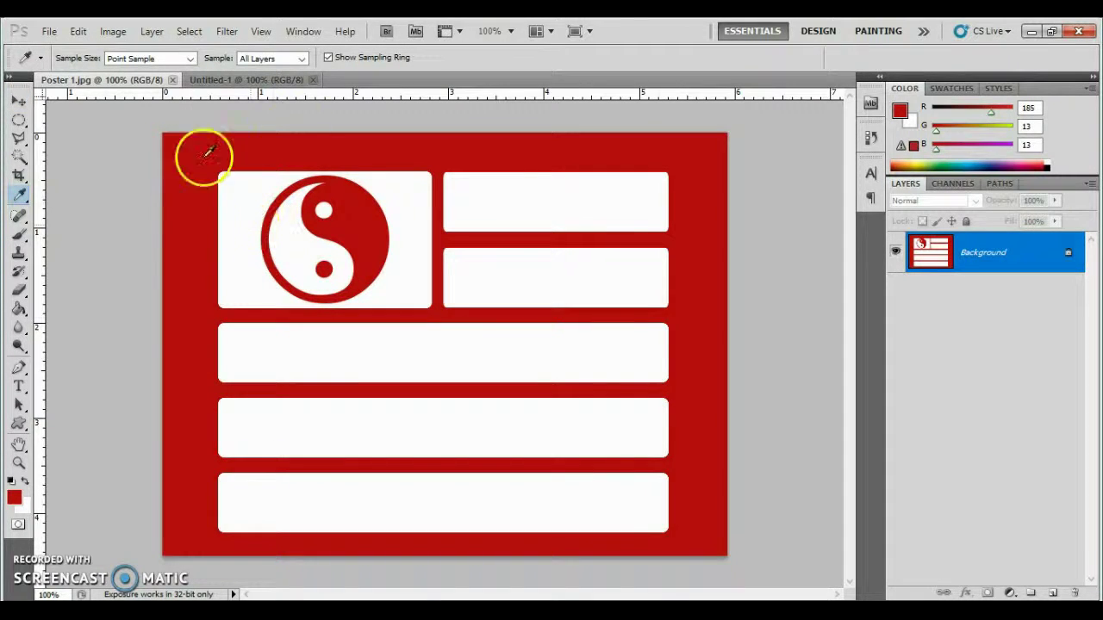
click(517, 347)
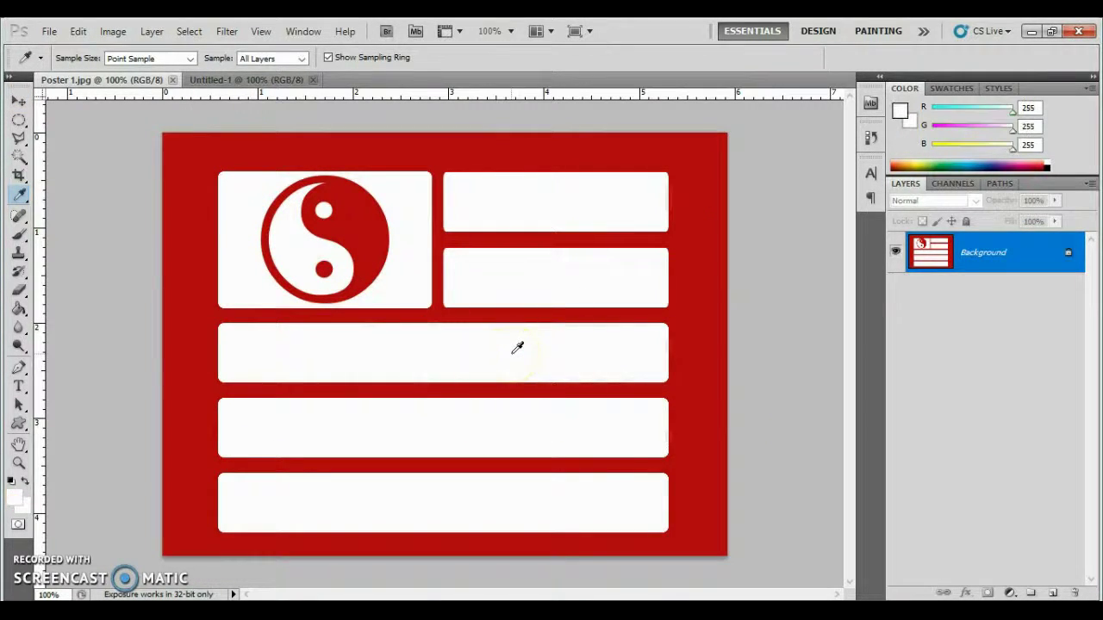
click(15, 500)
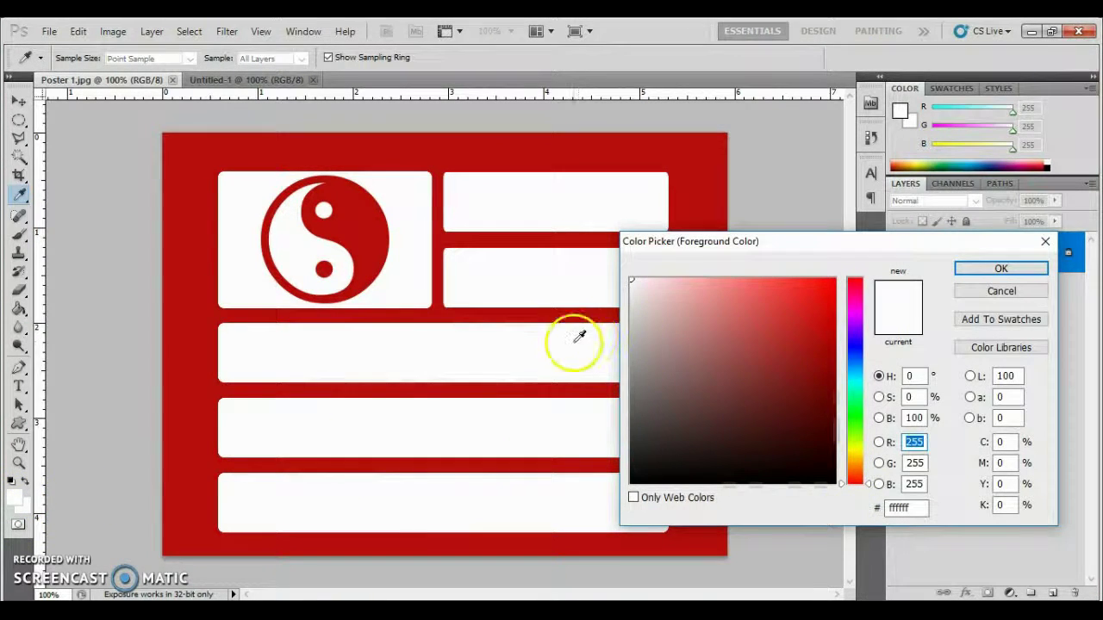
key(Return)
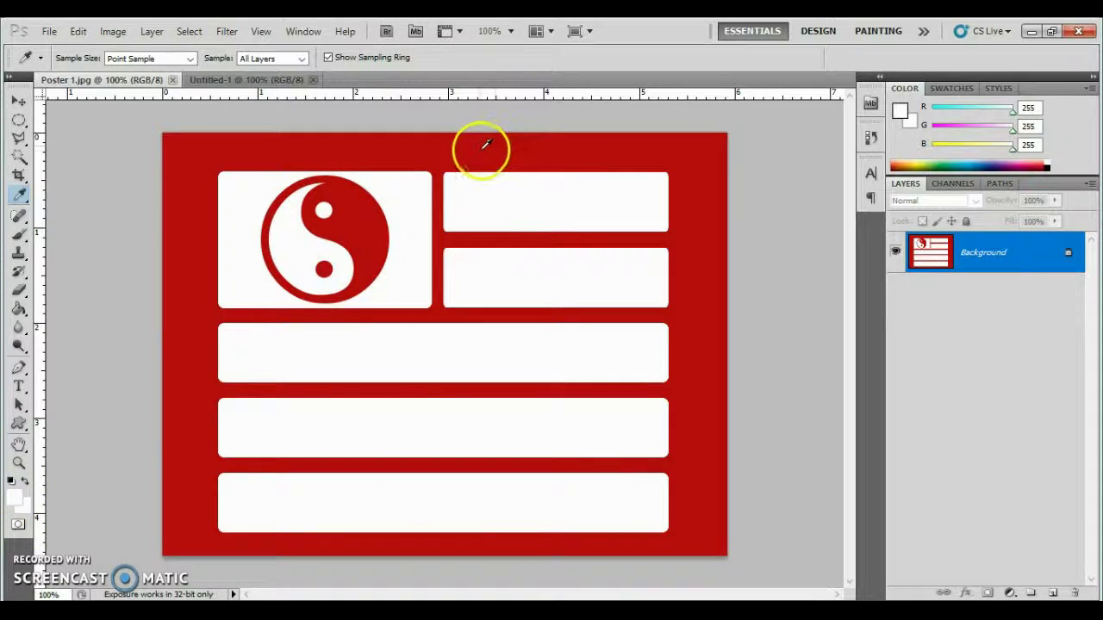
Sample the poster's red border as the foreground colour and check its hex code.
click(484, 146)
click(14, 497)
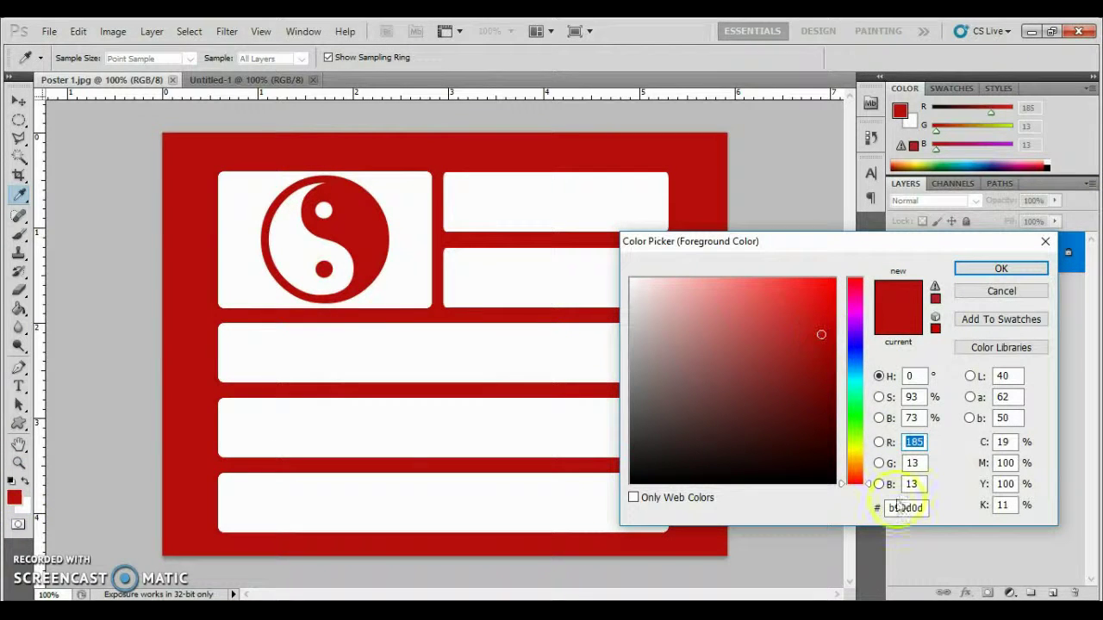
click(979, 294)
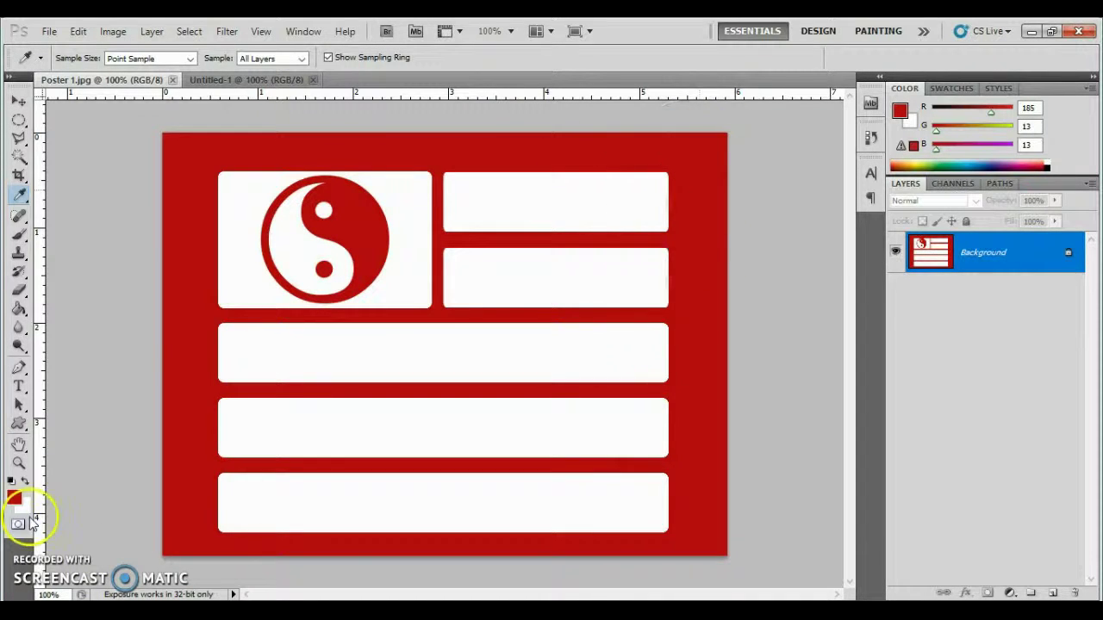
Add a new layer to the blank Untitled-1 document and choose the Paint Bucket tool.
click(239, 81)
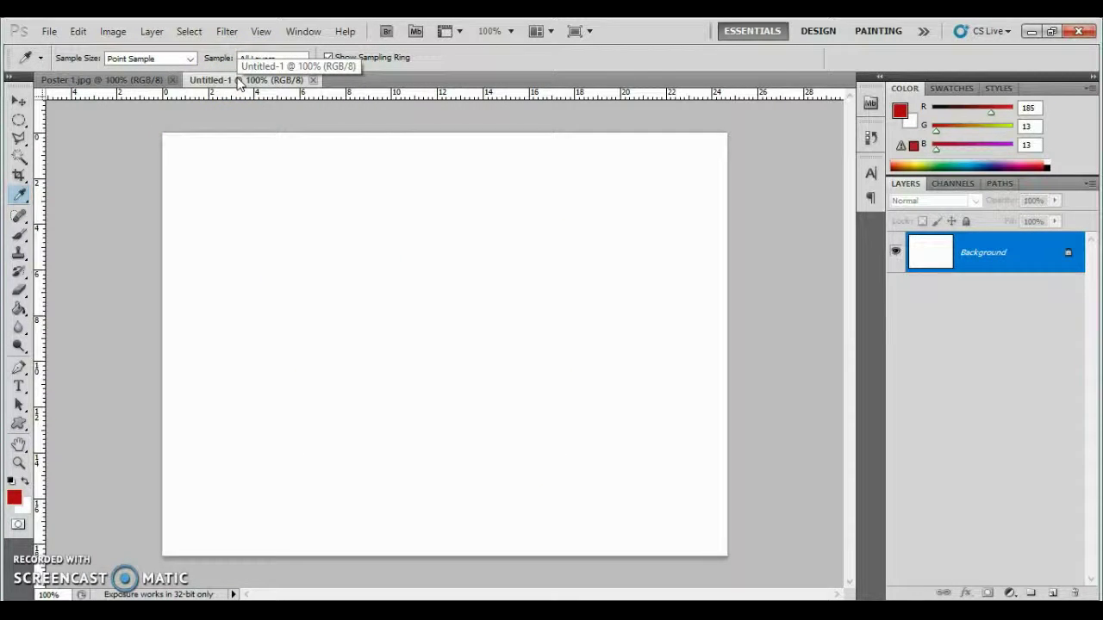
click(1053, 594)
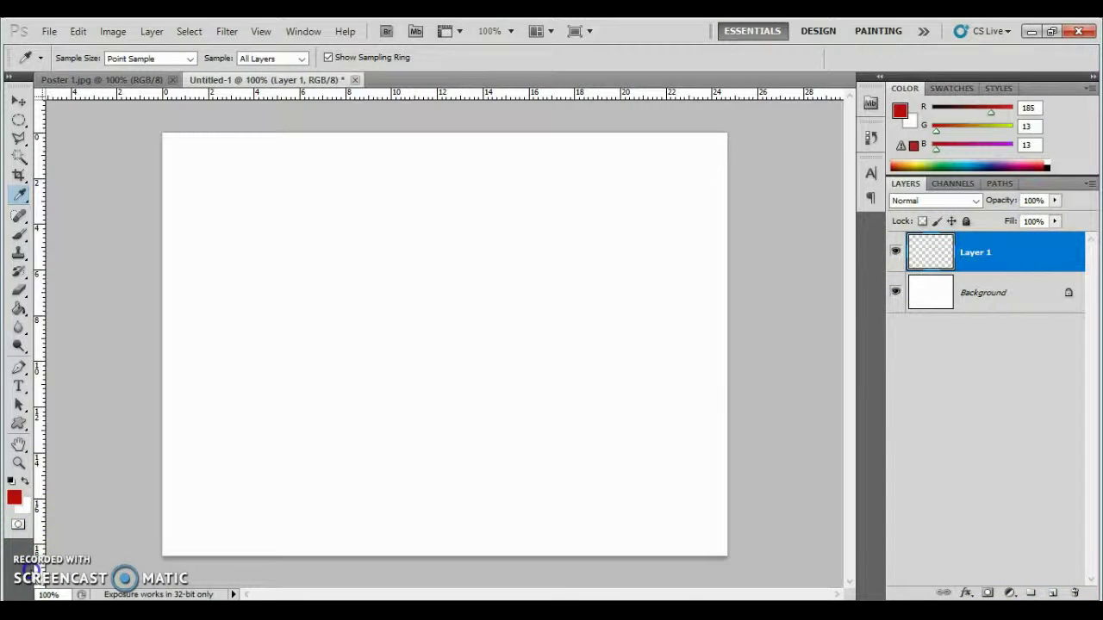
key(g)
click(19, 310)
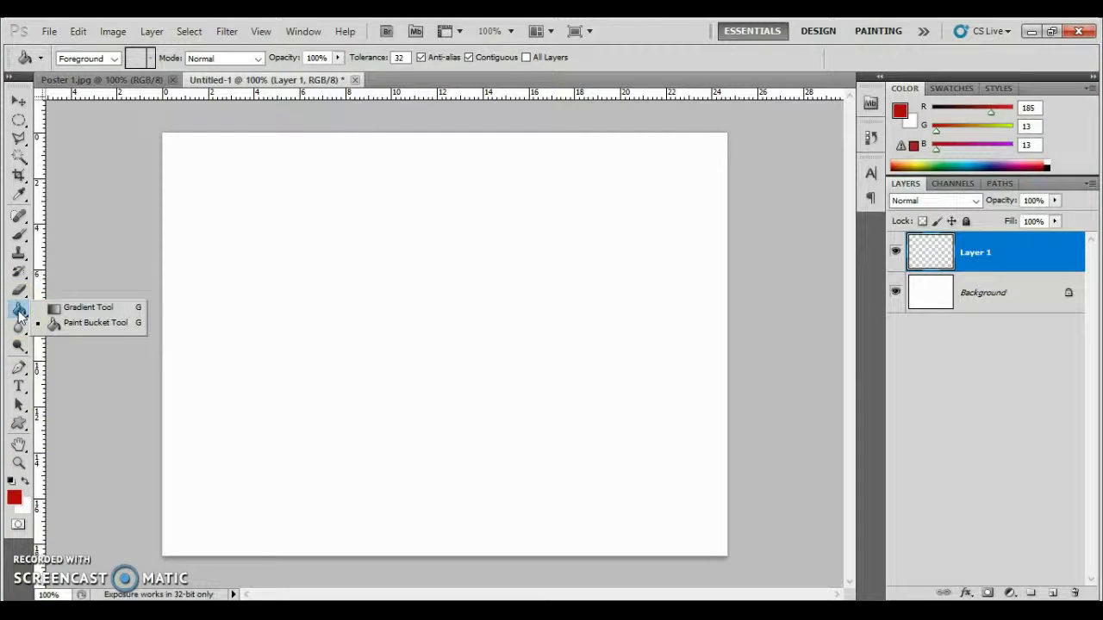
click(86, 324)
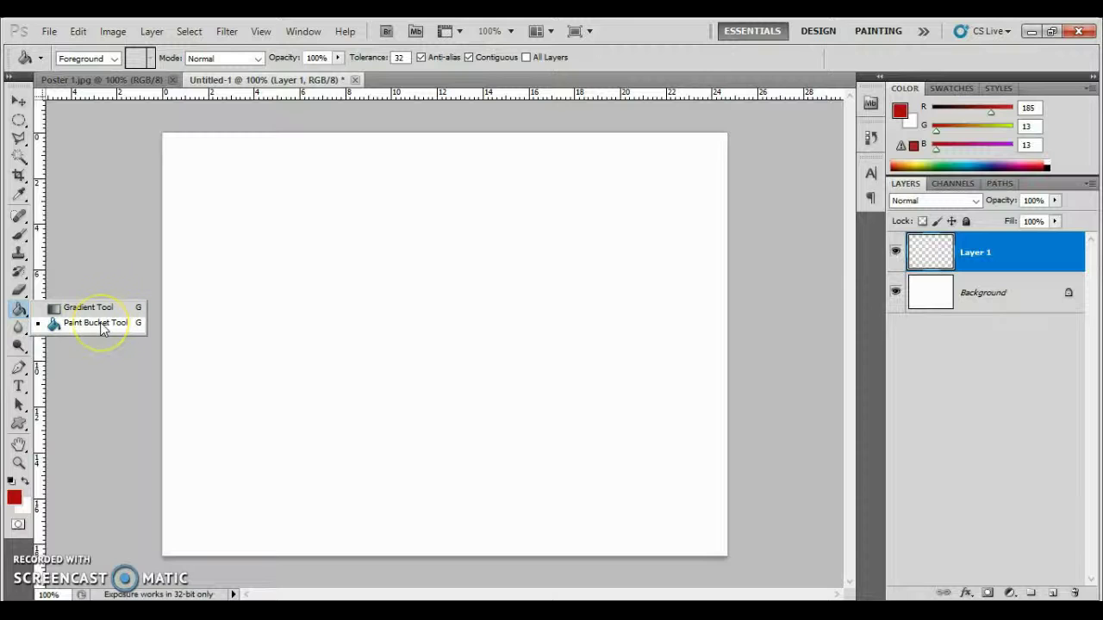
Look through the available tools and the variants grouped with the selection and healing tools.
drag(19, 156, 64, 164)
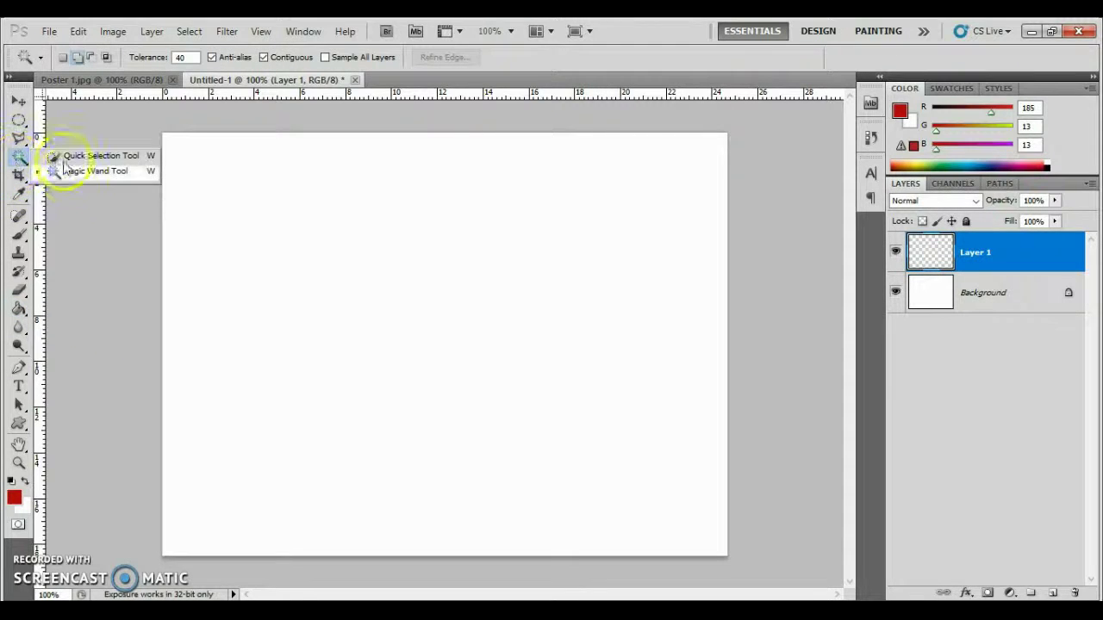
right_click(21, 195)
right_click(18, 215)
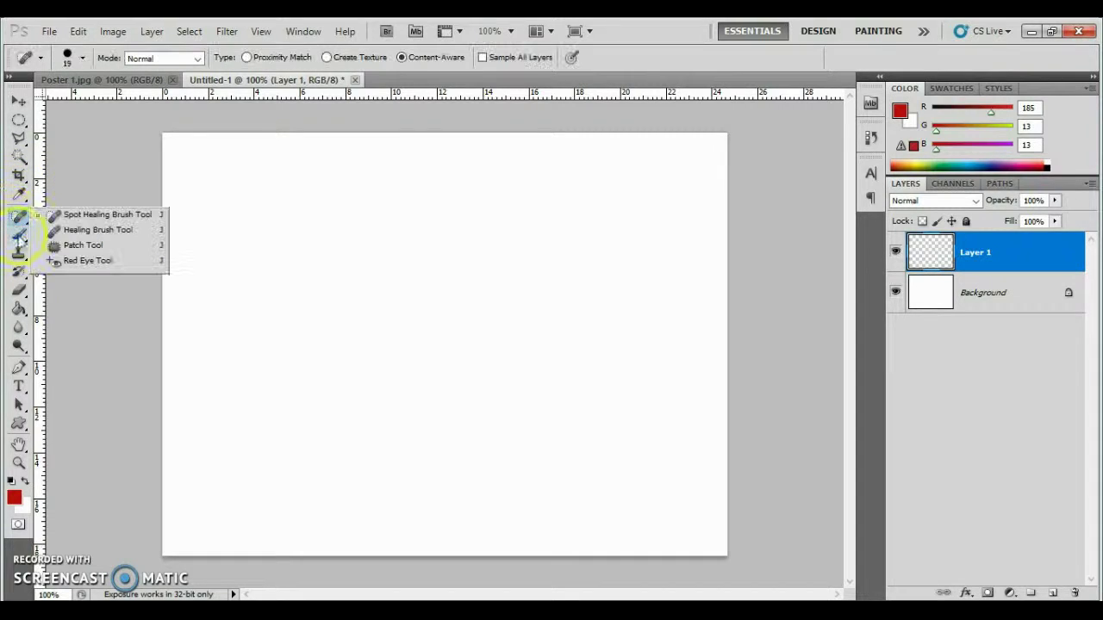
right_click(19, 368)
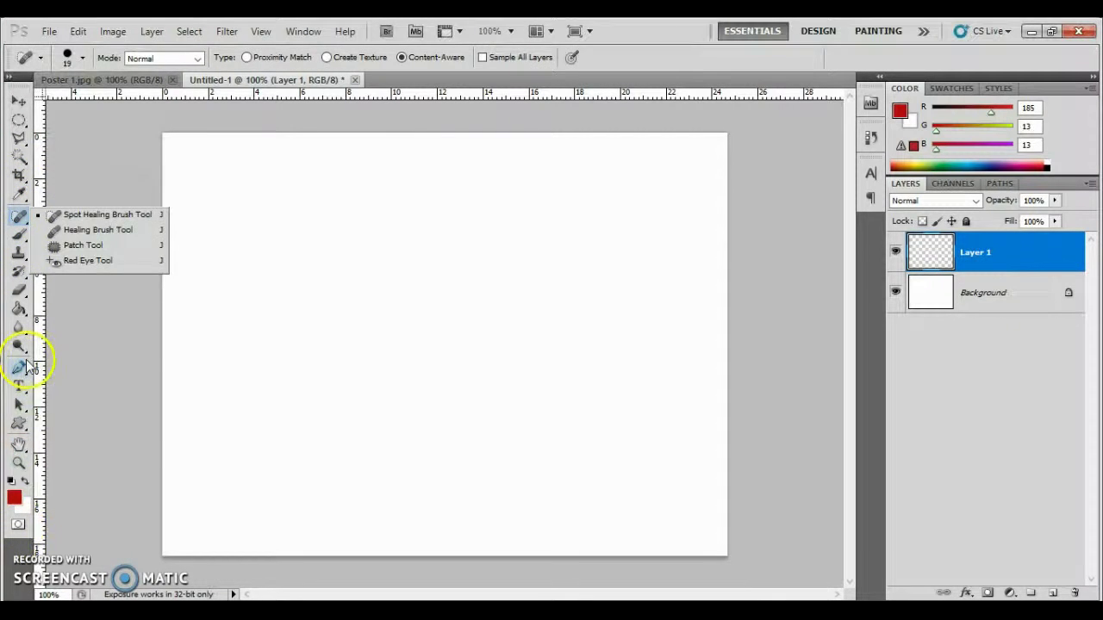
click(19, 101)
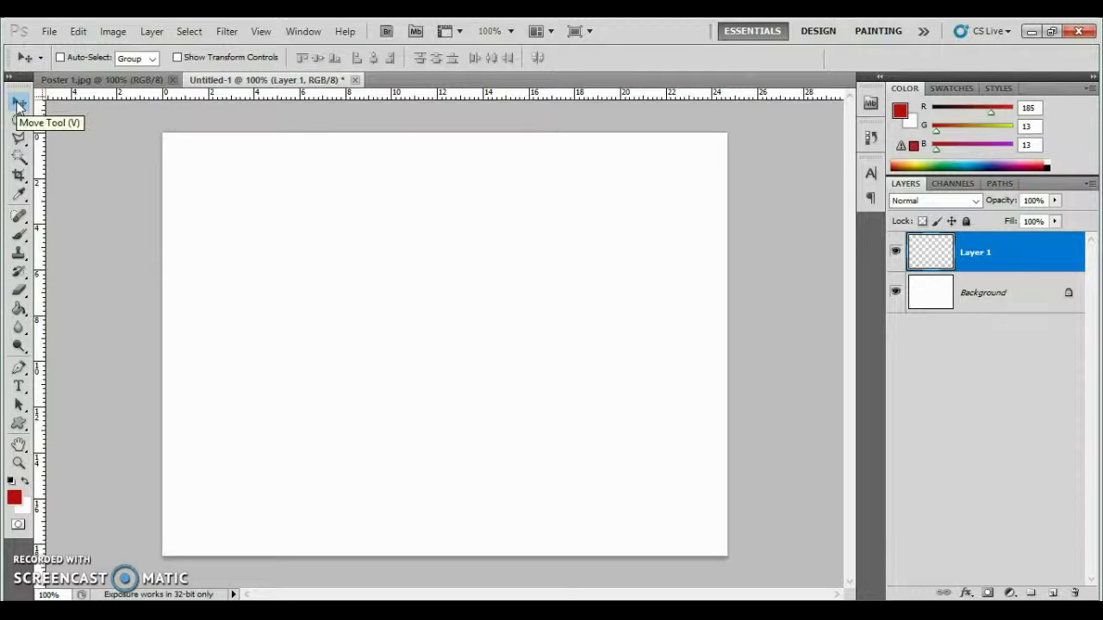
click(19, 140)
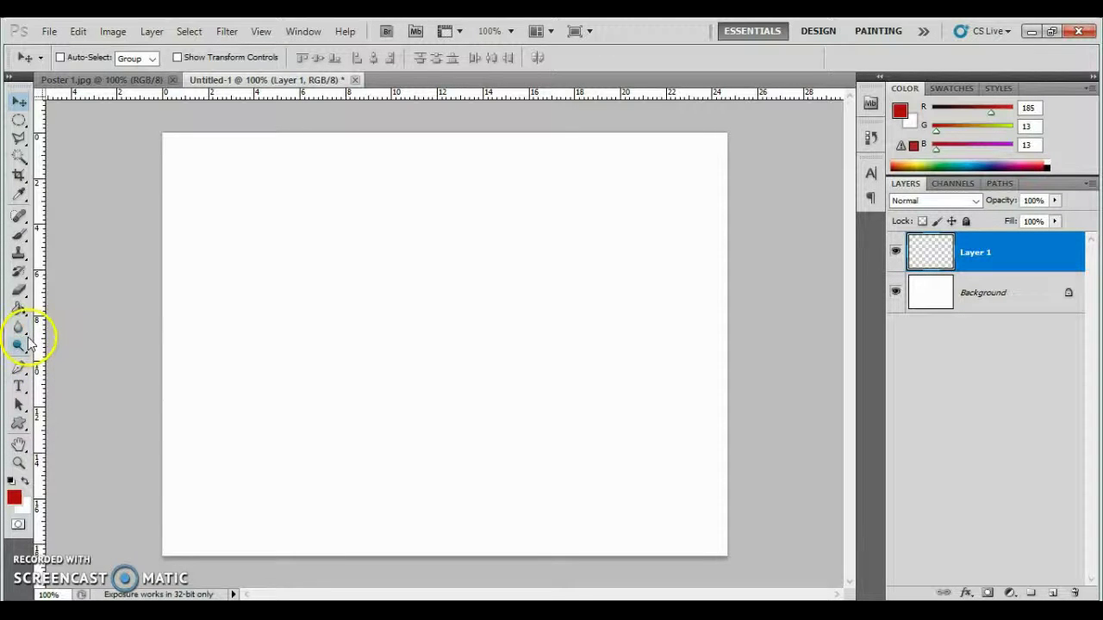
click(19, 137)
click(19, 156)
click(18, 175)
click(19, 195)
click(19, 216)
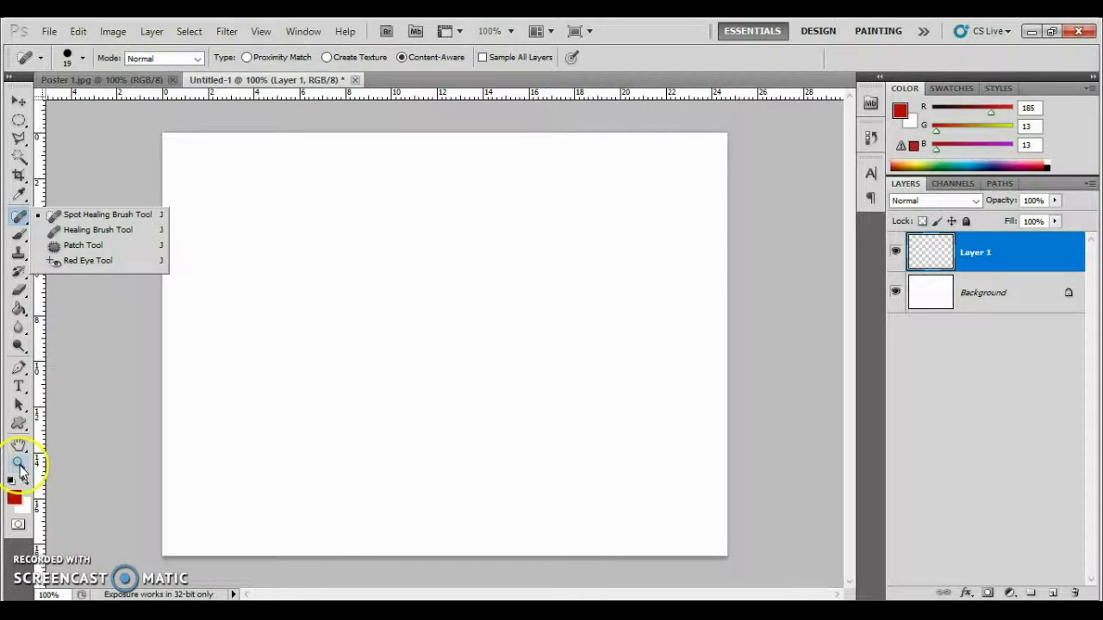
click(19, 465)
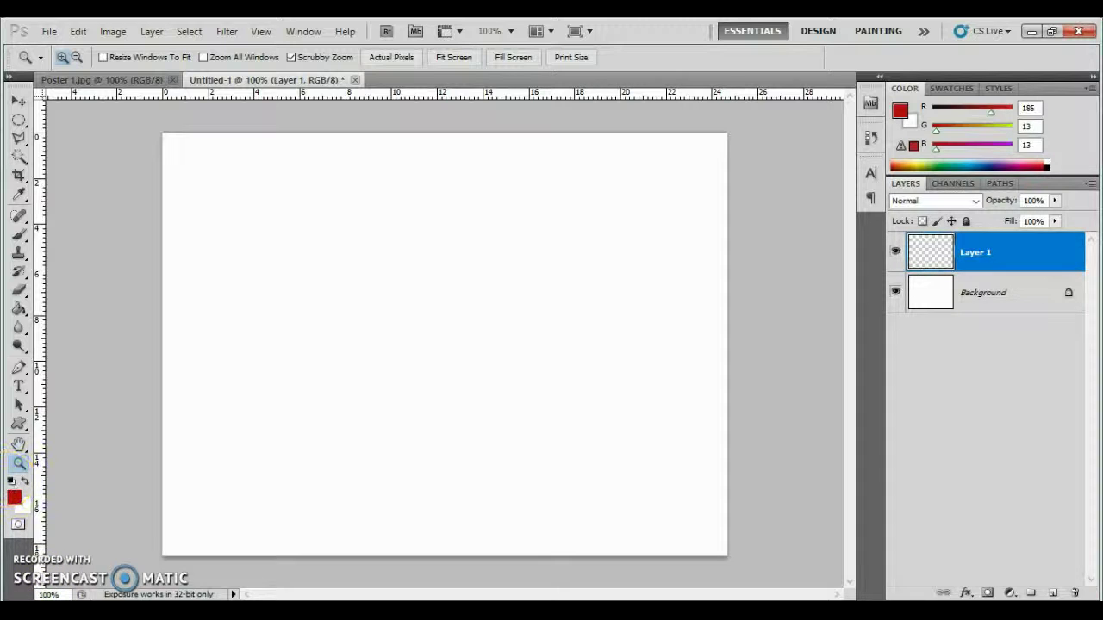
Fill the empty Layer 1 with the sampled red foreground colour using the Paint Bucket tool.
click(16, 317)
click(76, 304)
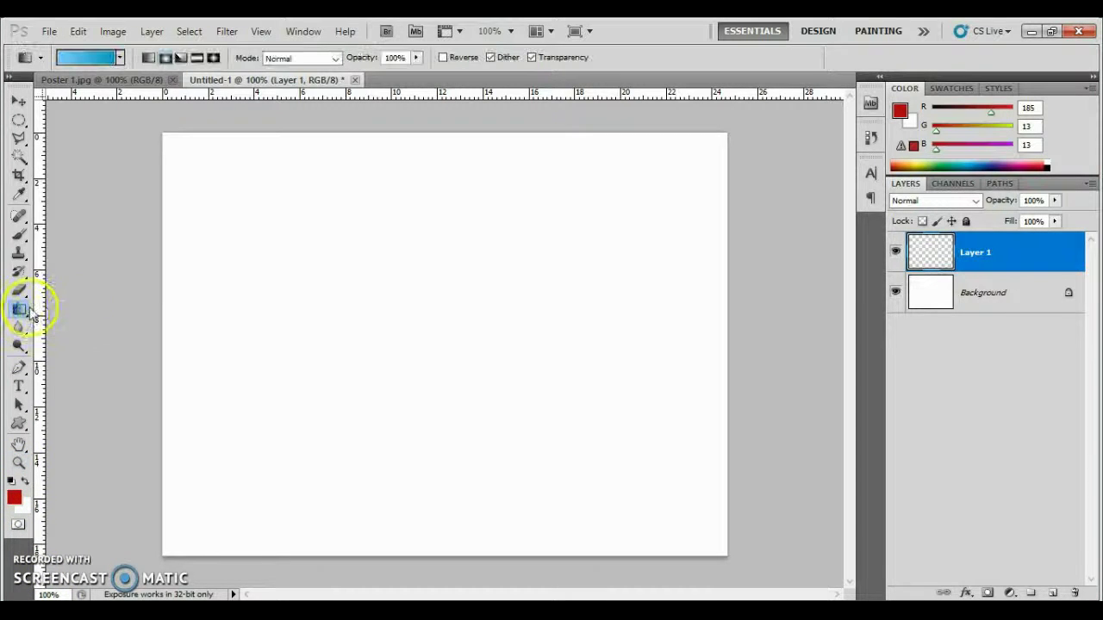
drag(19, 312, 77, 323)
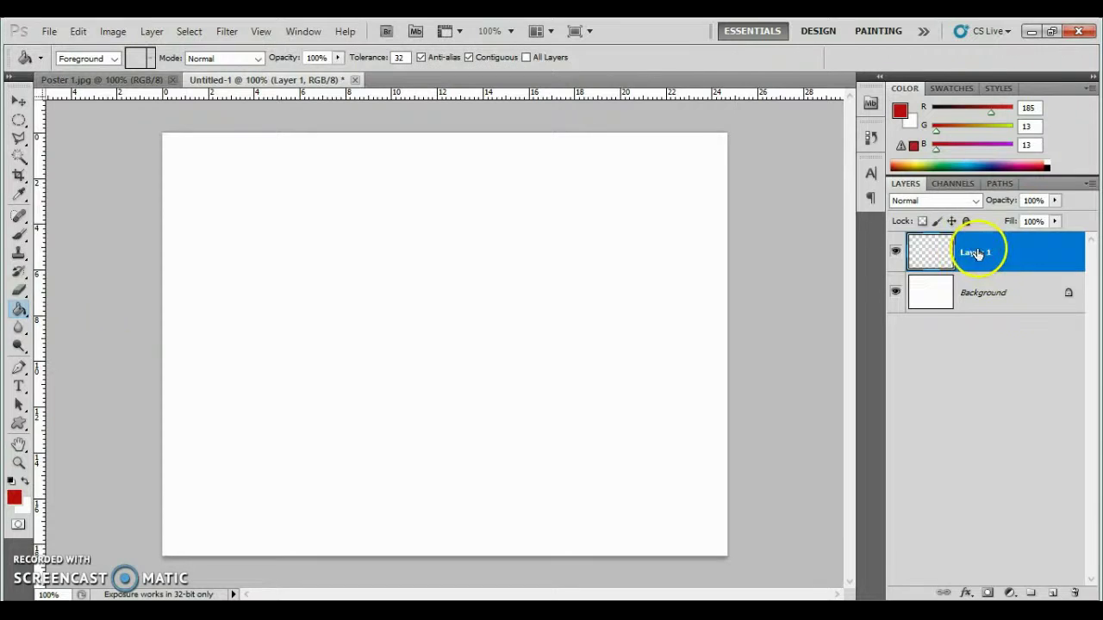
click(16, 499)
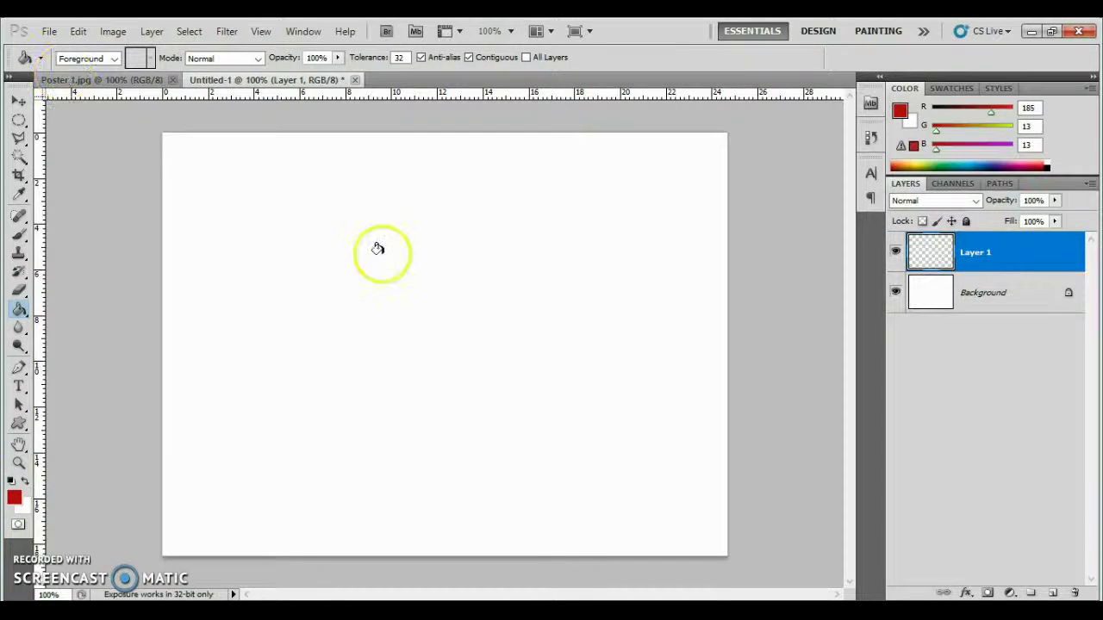
click(279, 290)
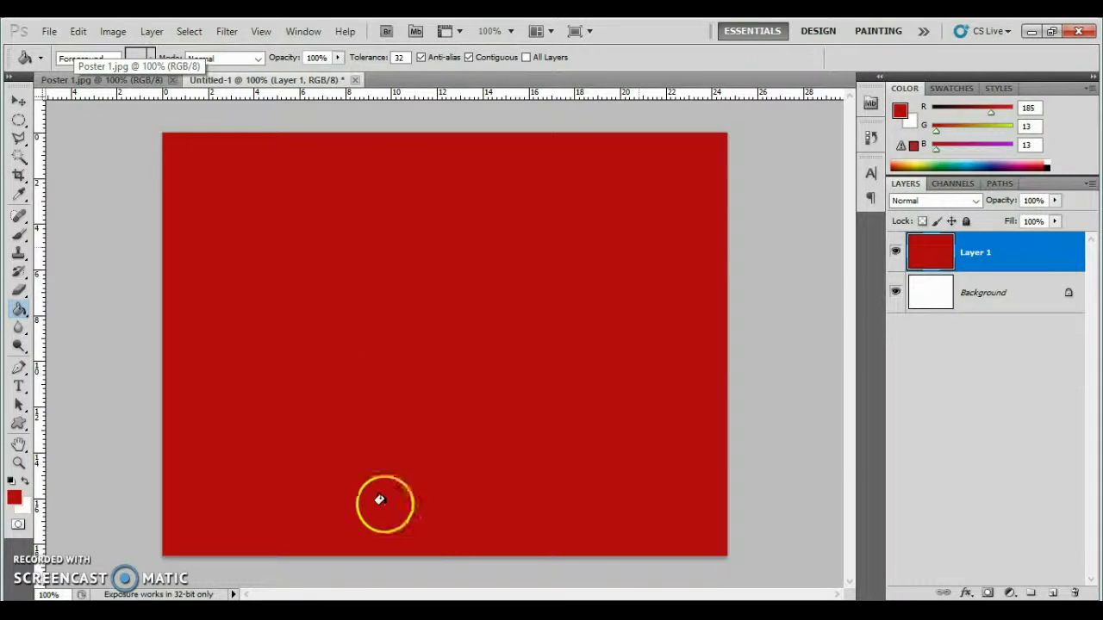
Check the band layout in Poster 1.jpg and add a new layer above the red fill in Untitled-1.
click(19, 101)
click(63, 80)
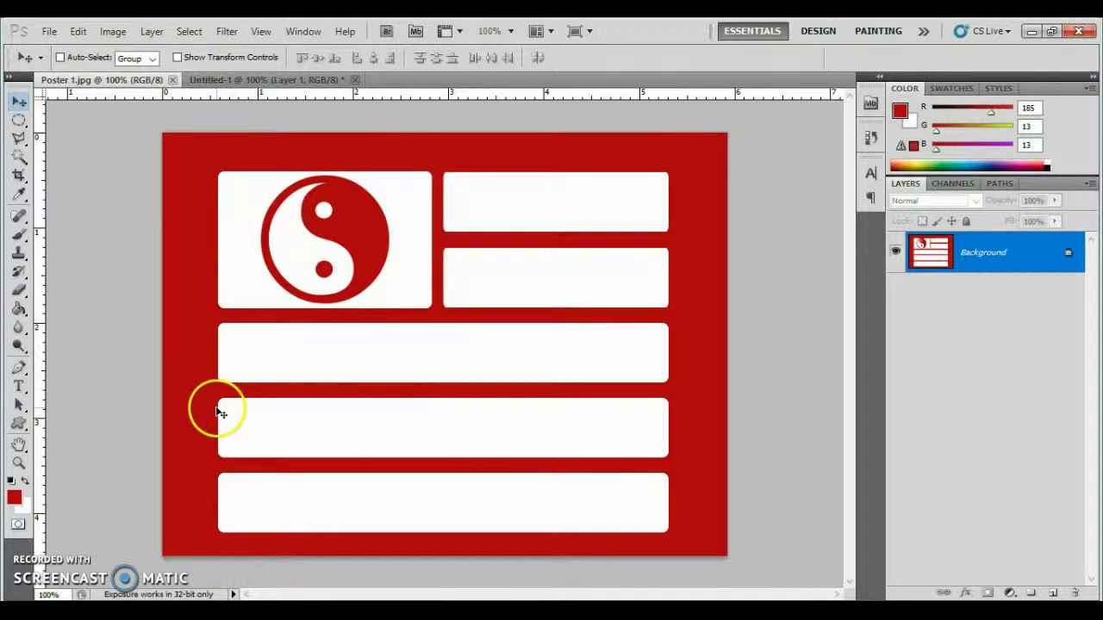
click(267, 79)
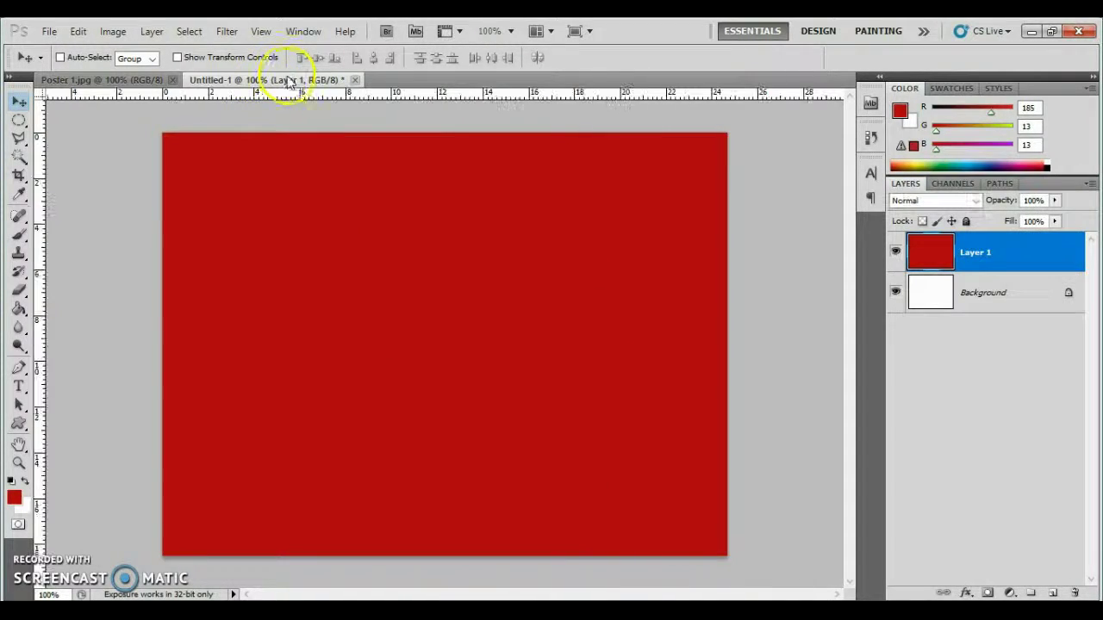
click(1054, 593)
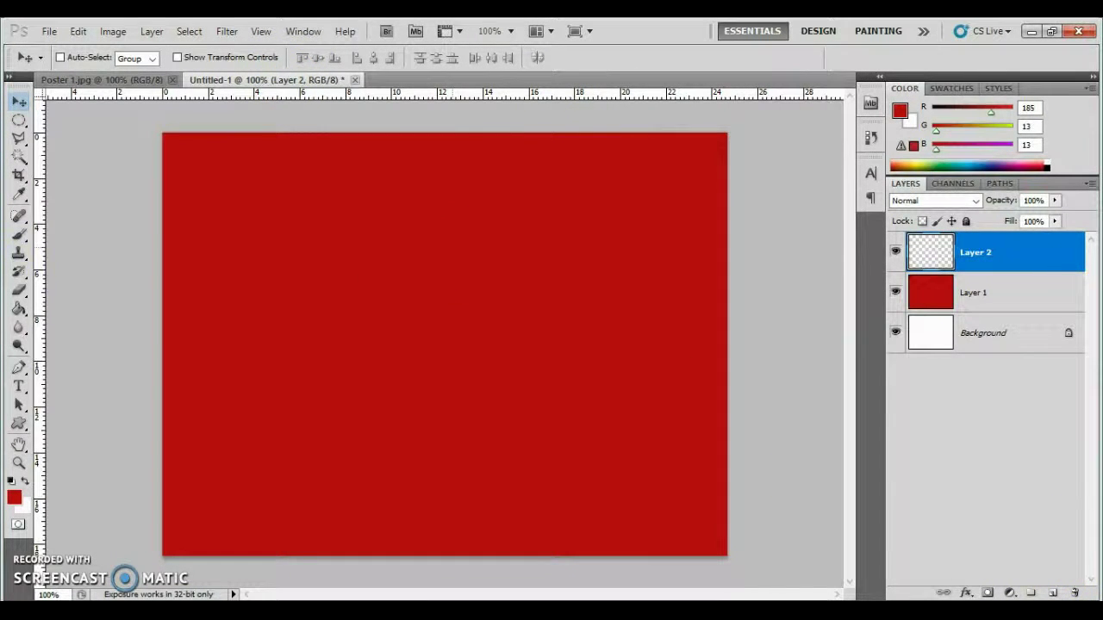
Draw a rectangular marquee selection about 21 cm wide and 3 cm high near the canvas's lower edge.
click(20, 125)
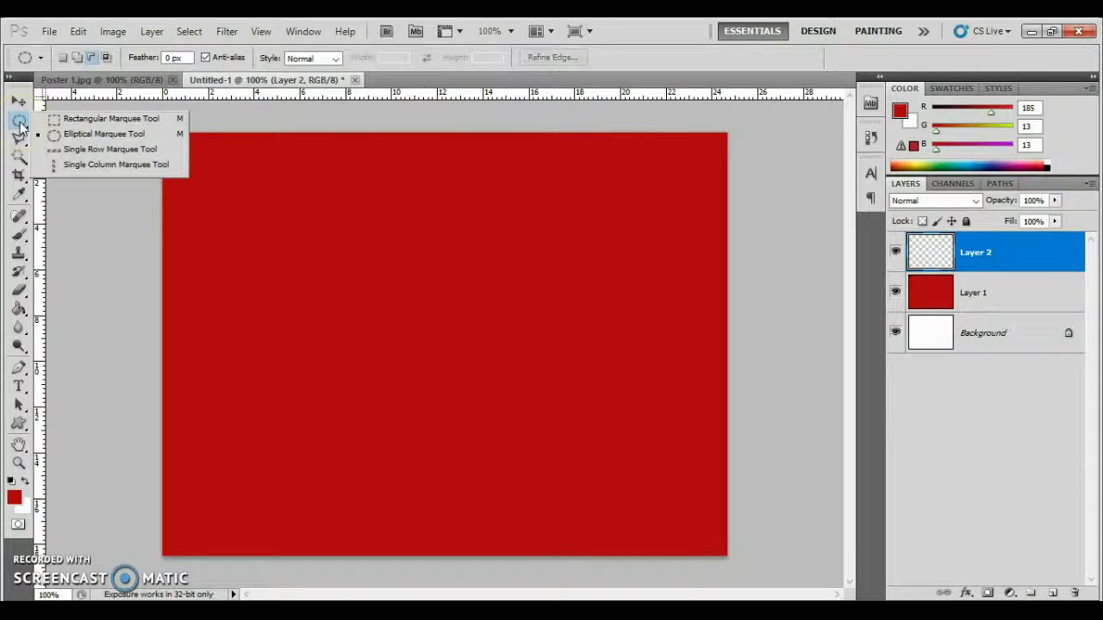
click(115, 121)
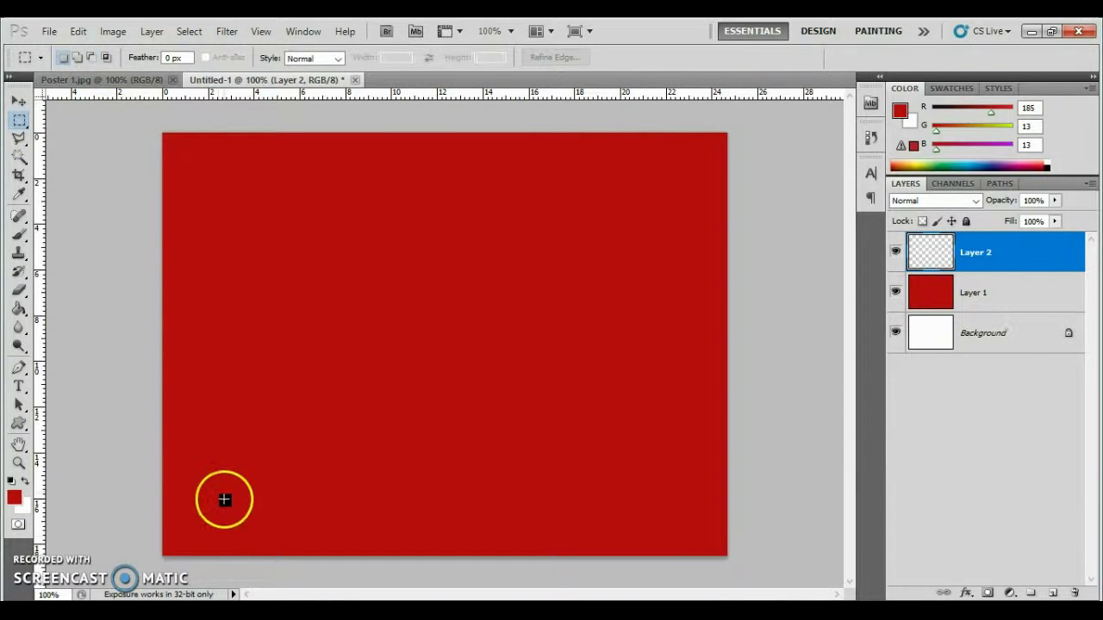
drag(206, 466, 697, 532)
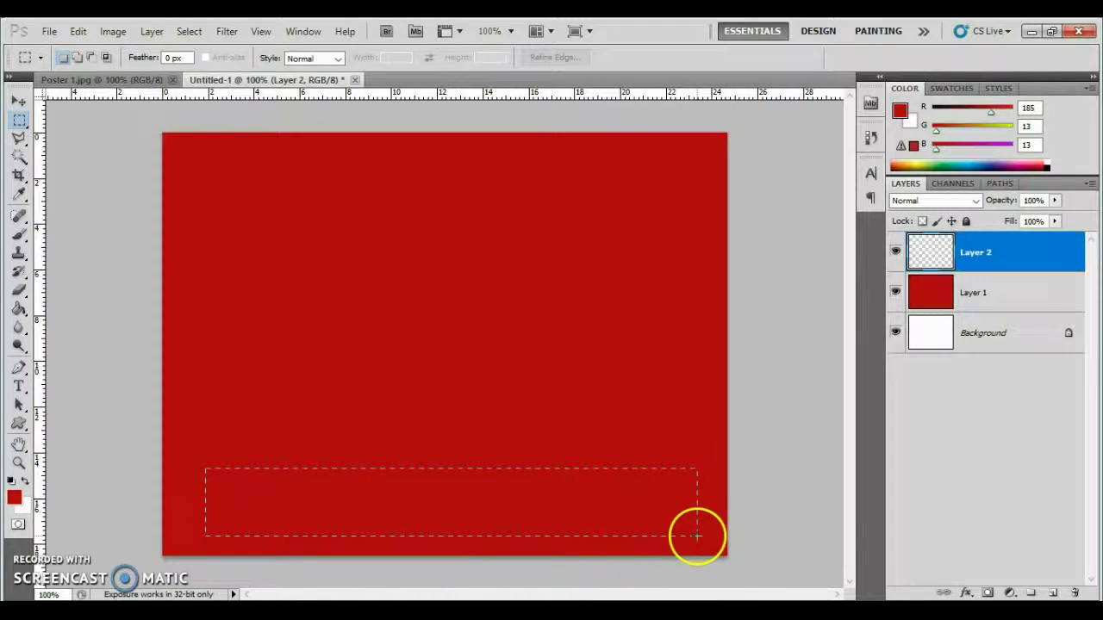
Shift the rectangular selection slightly up and left, and smooth its corners with a sample radius of 5 pixels.
mouse_move(612, 507)
mouse_down()
mouse_move(617, 520)
mouse_move(600, 450)
mouse_move(608, 497)
mouse_up()
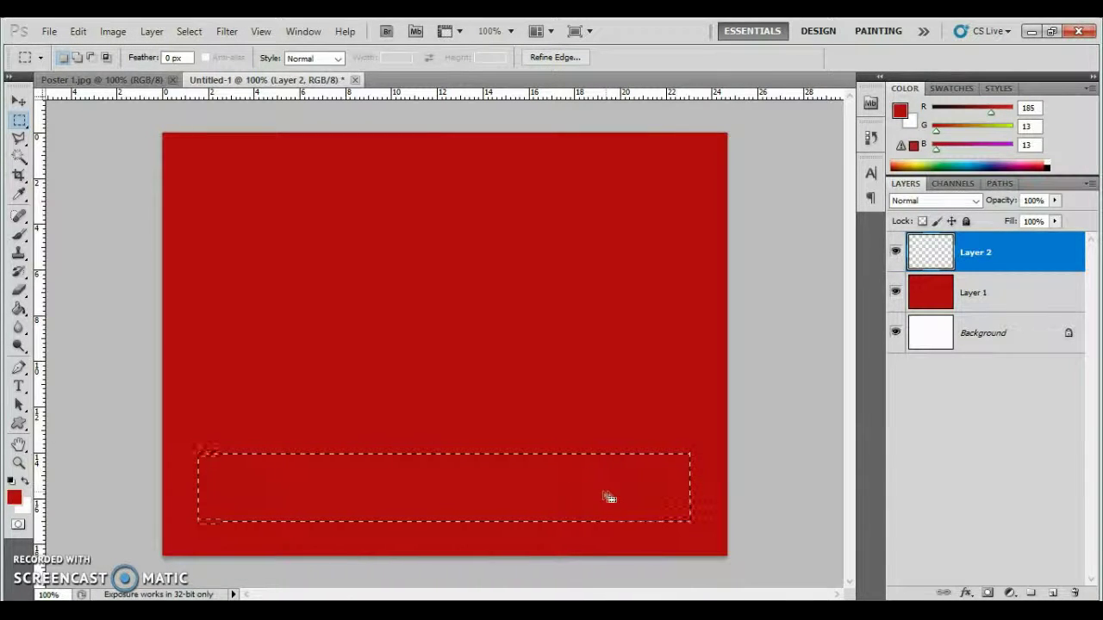
click(190, 32)
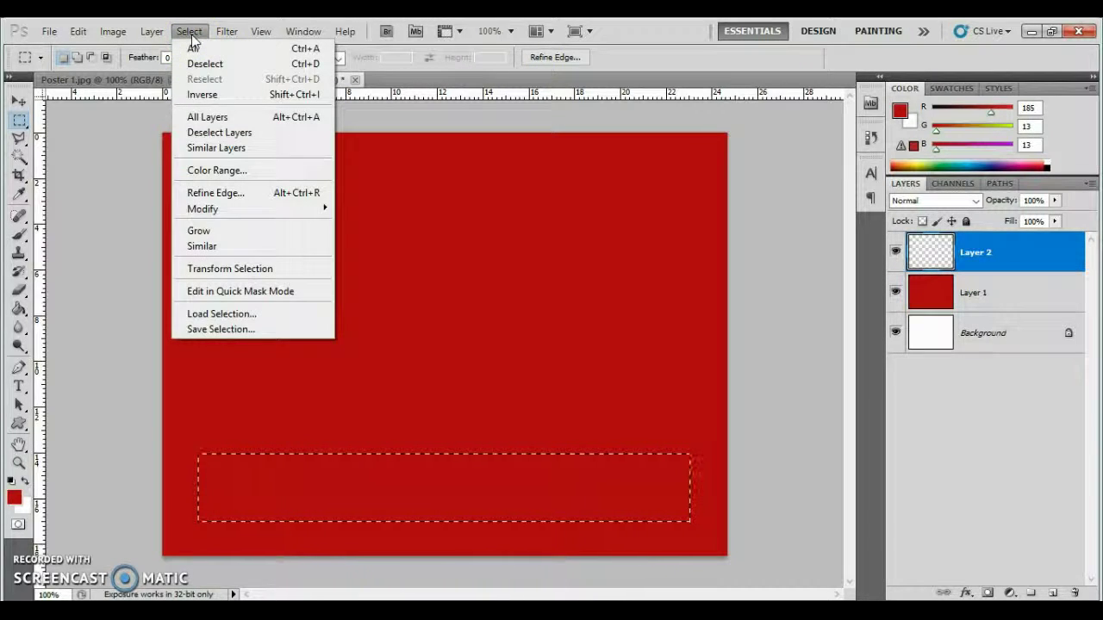
click(222, 210)
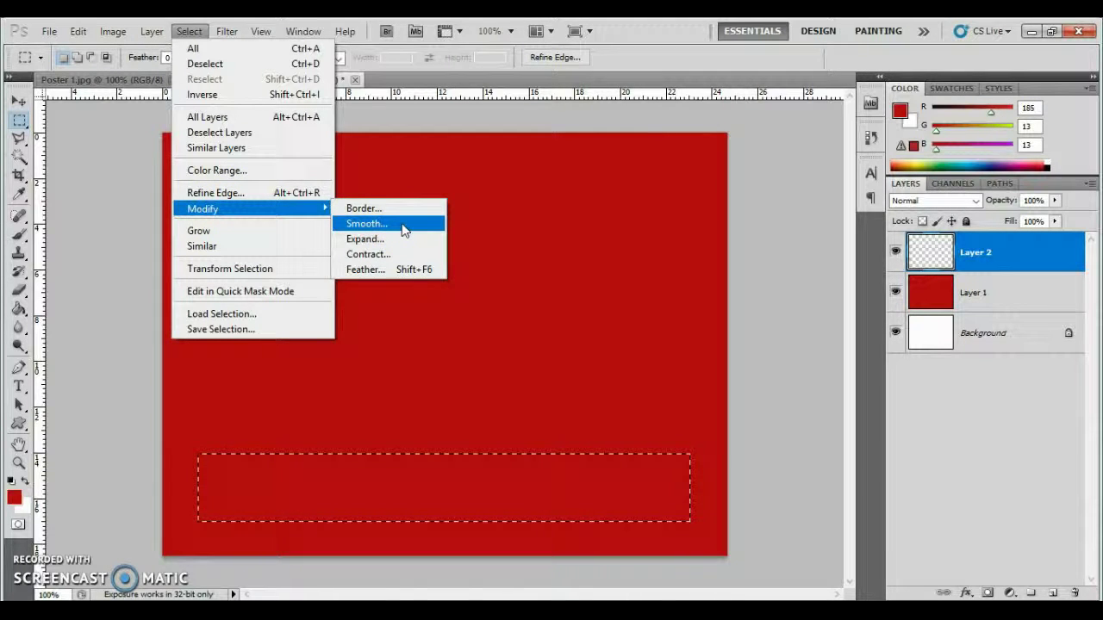
click(366, 223)
click(536, 231)
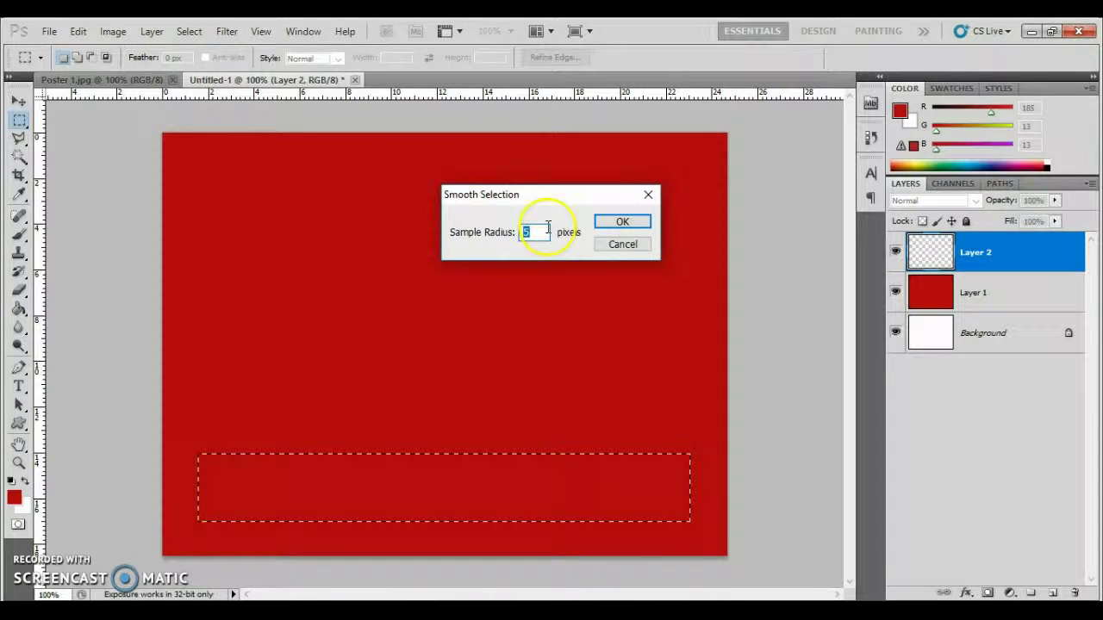
click(535, 232)
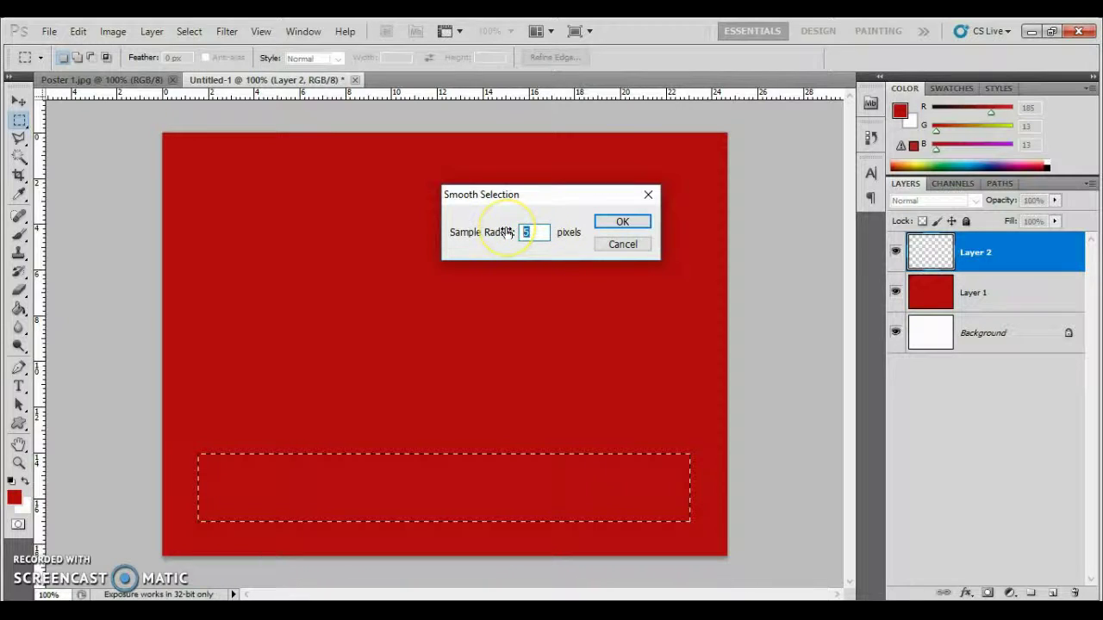
click(621, 222)
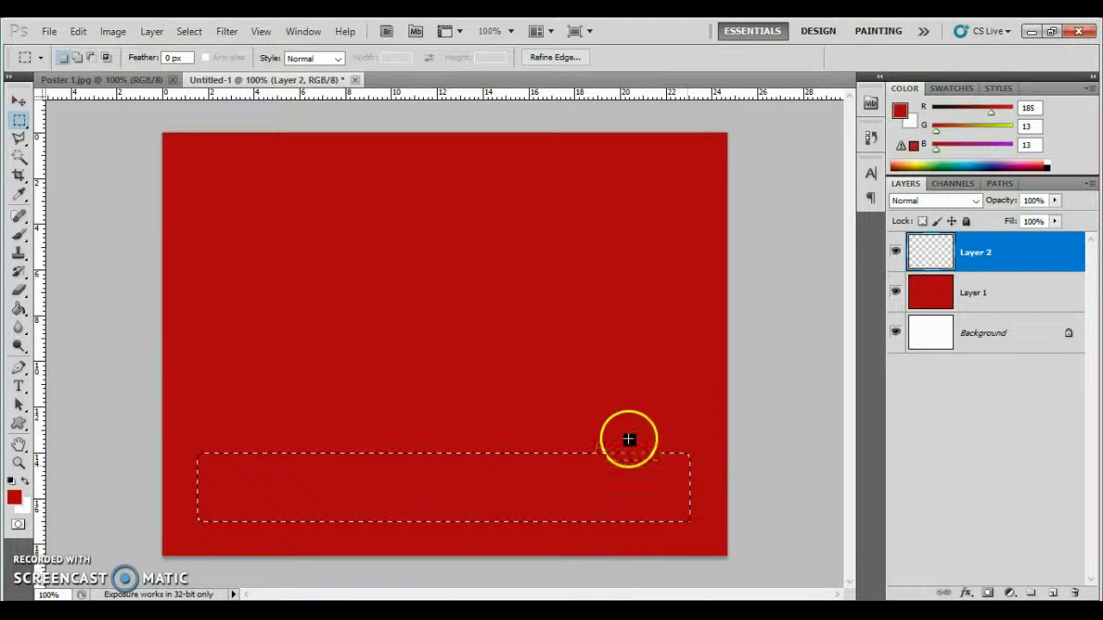
Set the foreground colour to white (ffffff), fill the smoothed selection on Layer 2 with the Paint Bucket, and deselect.
click(19, 309)
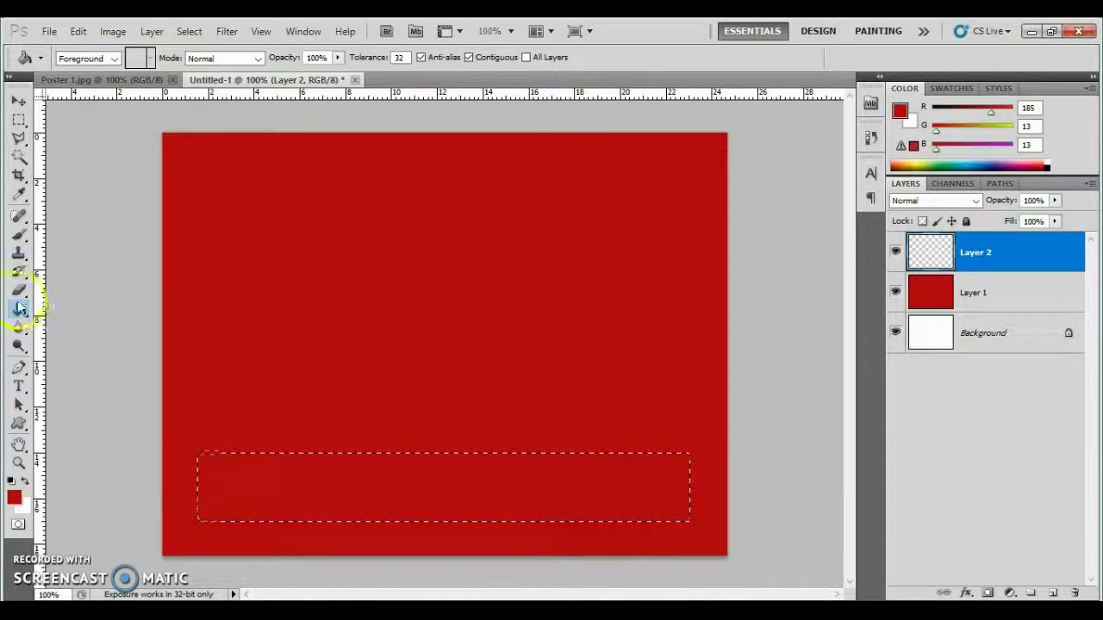
click(14, 497)
drag(654, 311, 631, 280)
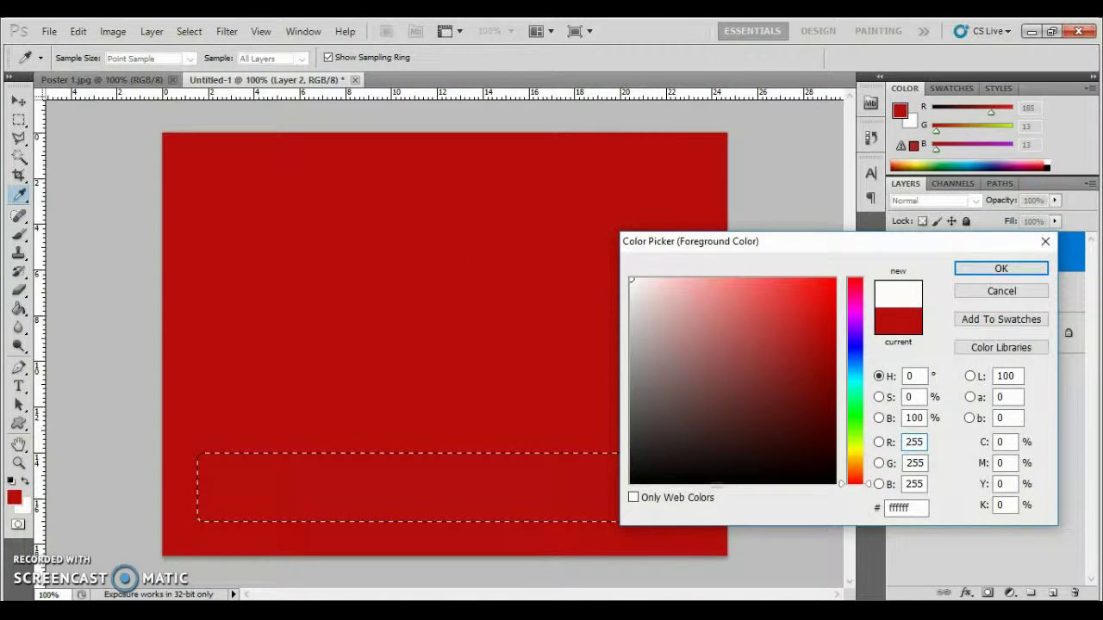
click(985, 268)
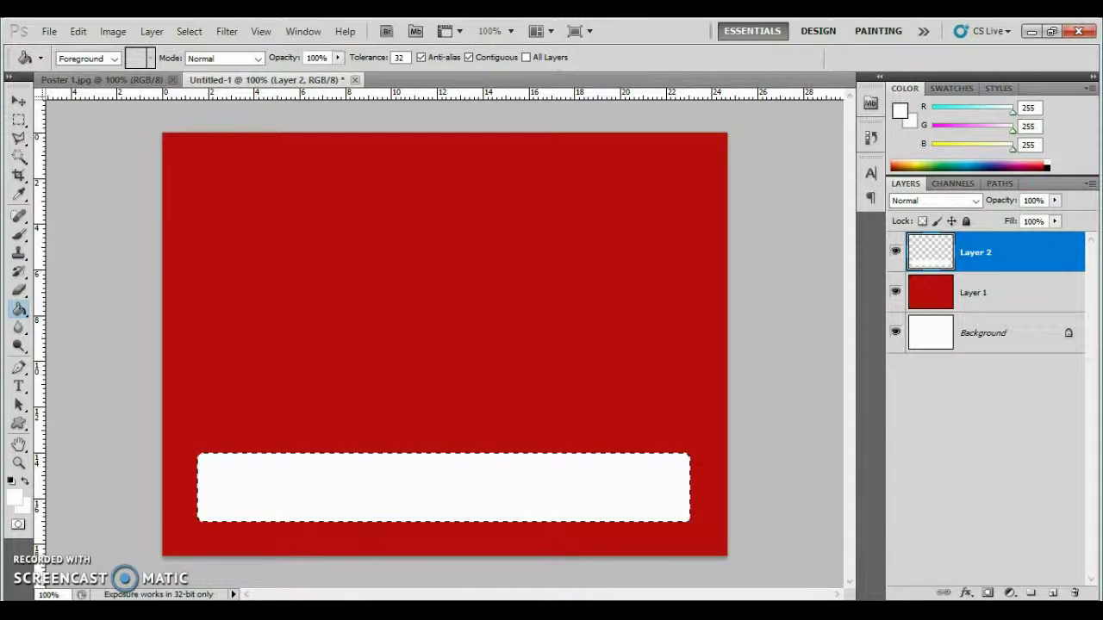
key(ctrl+d)
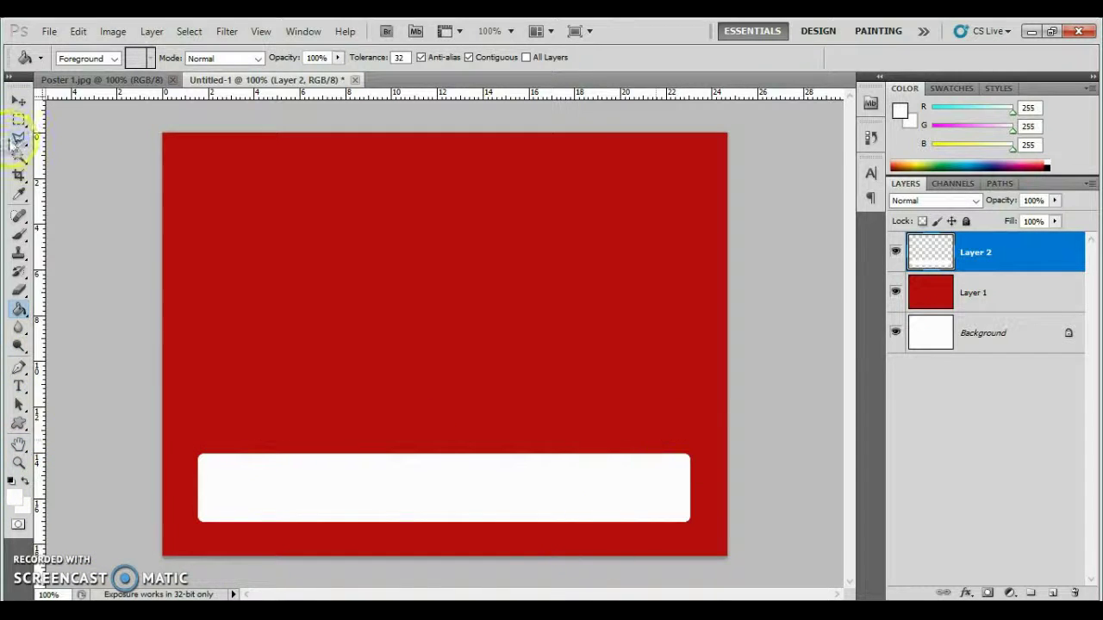
Compare the white band's placement with Poster 1.jpg and centre it near the lower edge of the Untitled-1 canvas.
click(18, 104)
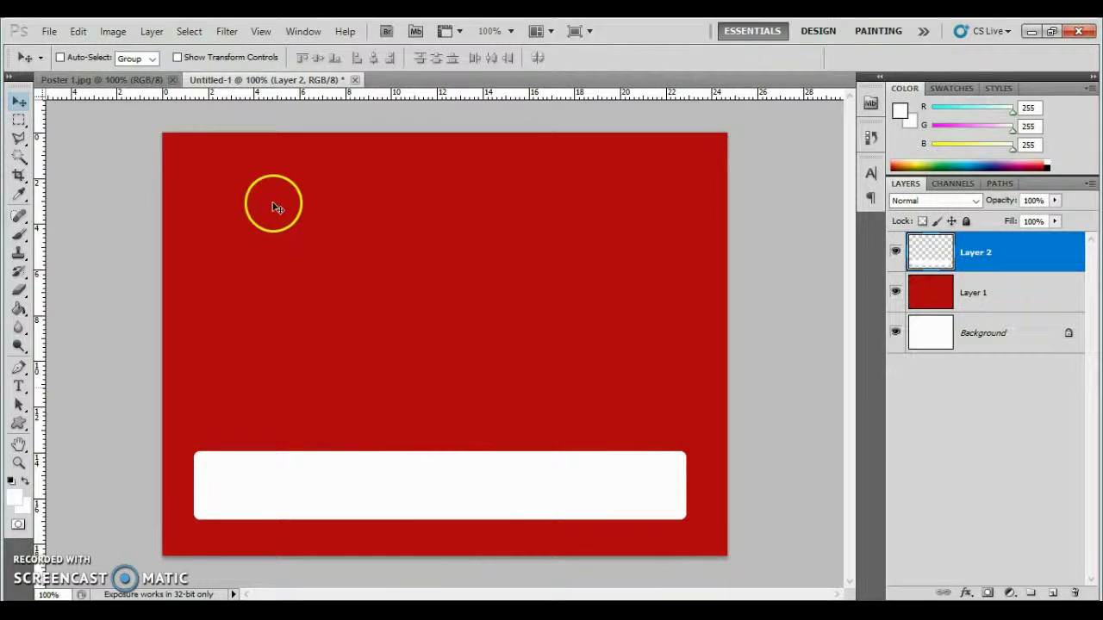
click(105, 80)
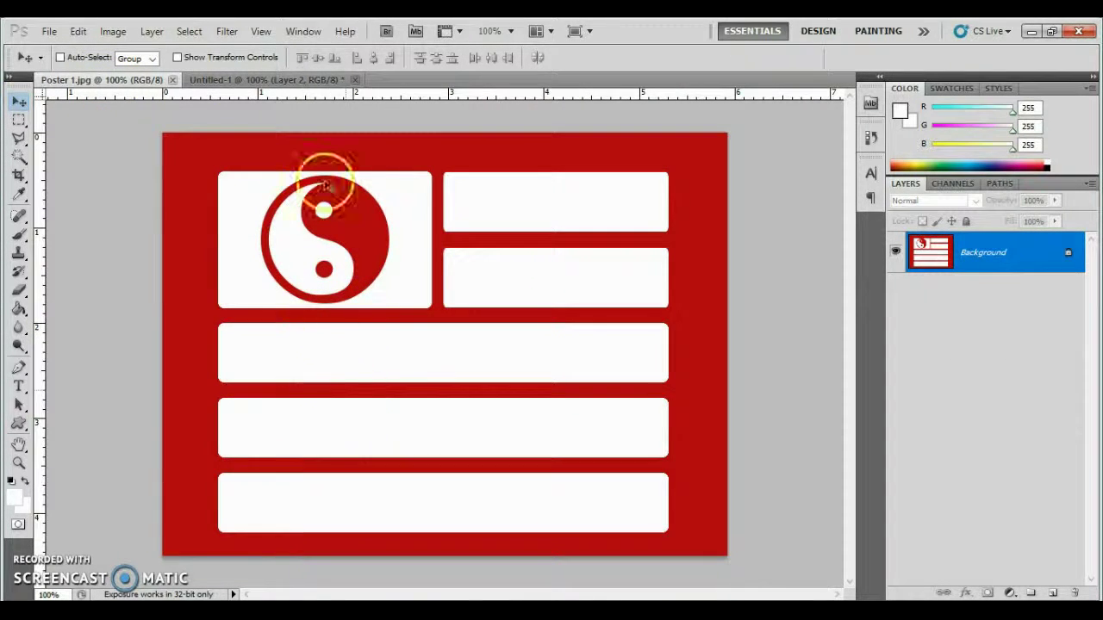
click(255, 86)
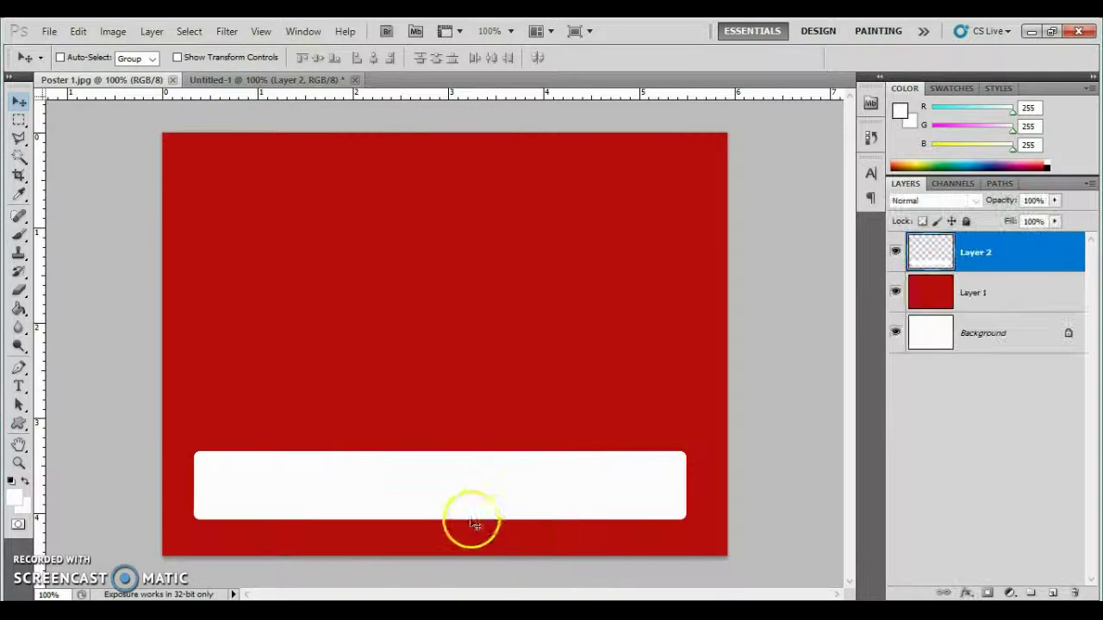
drag(484, 505, 488, 514)
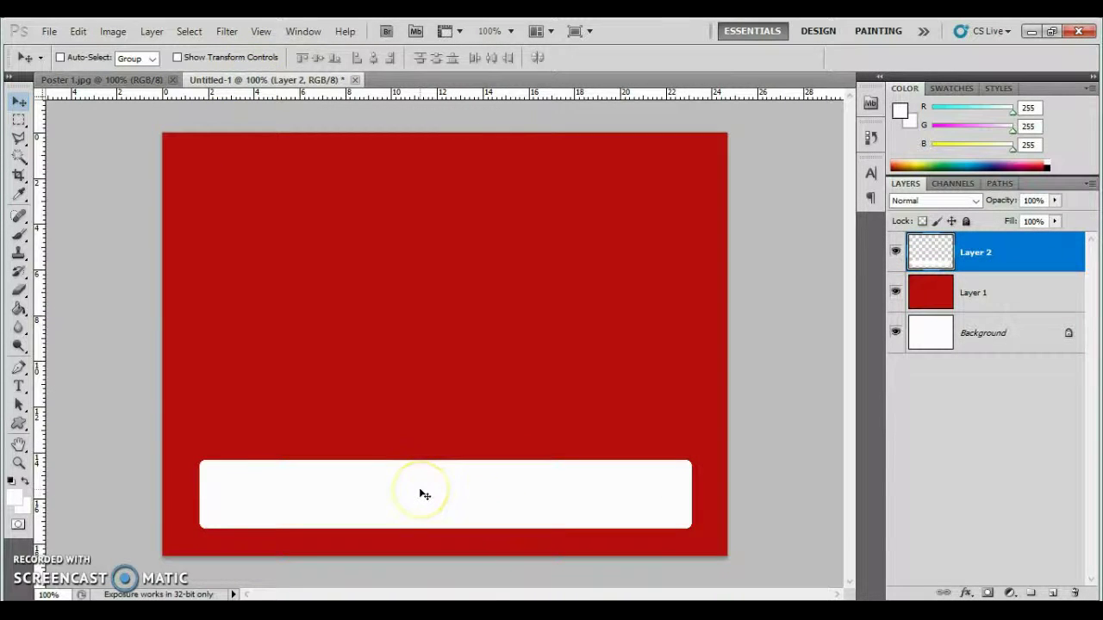
Duplicate the white band twice straight upward with the Move tool to make a stack of three bands.
click(20, 105)
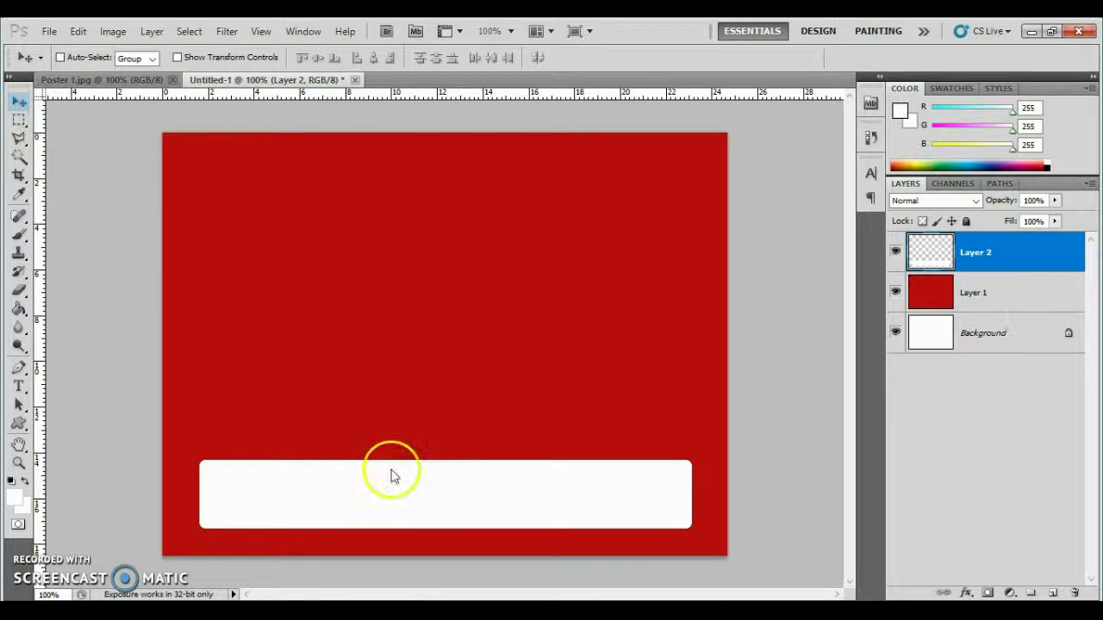
click(485, 488)
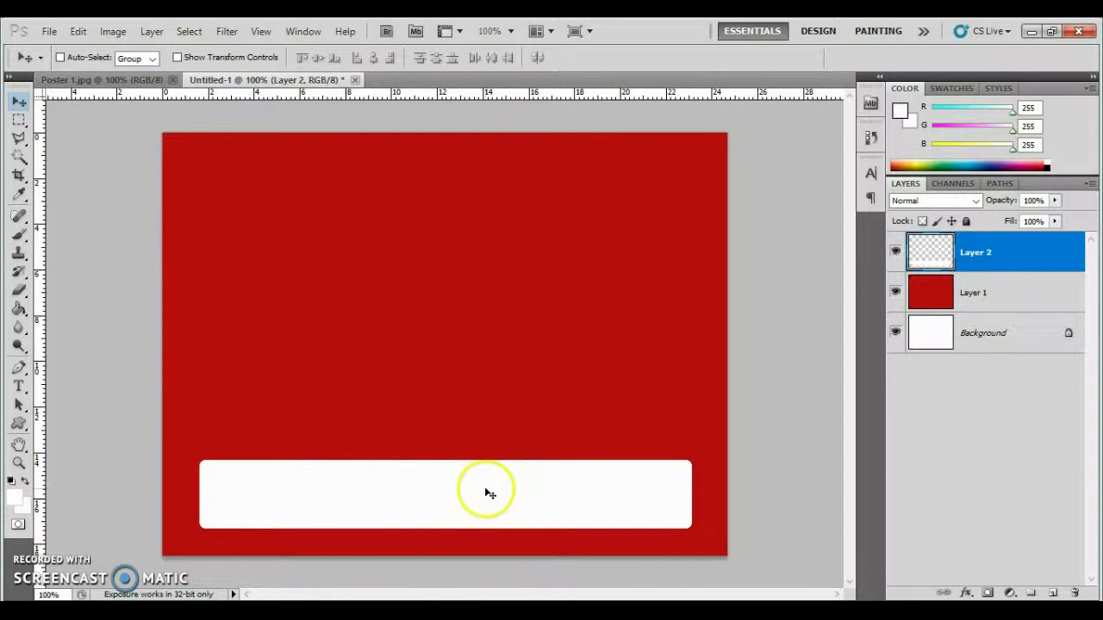
click(470, 488)
drag(467, 487, 463, 401)
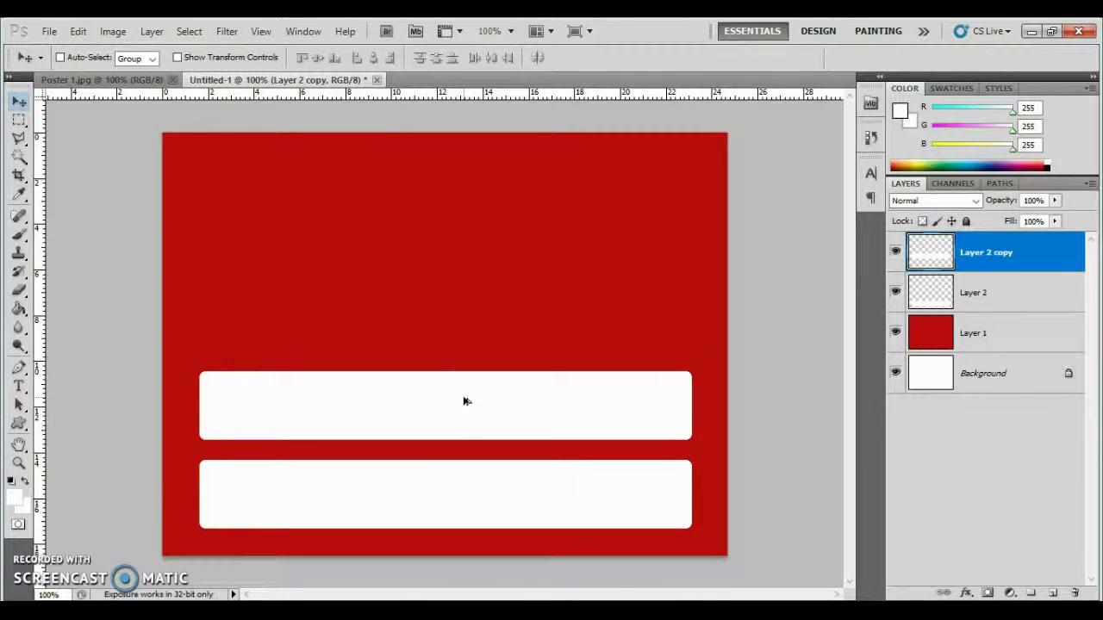
click(462, 420)
drag(462, 419, 463, 330)
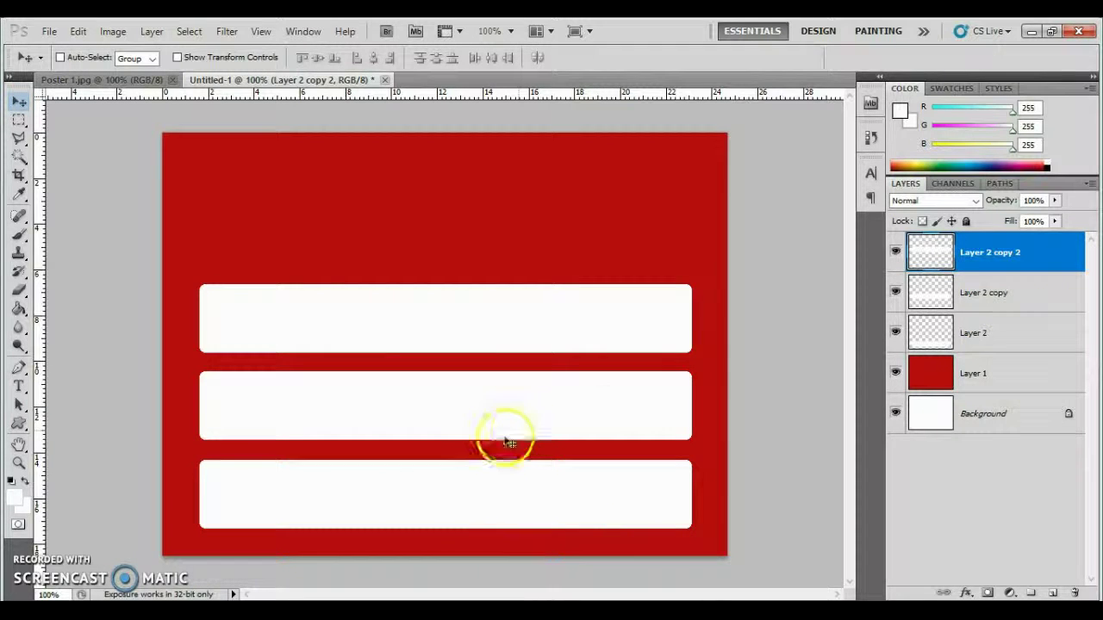
Tighten the gaps between the three stacked bands, and move all three slightly down together.
click(968, 300)
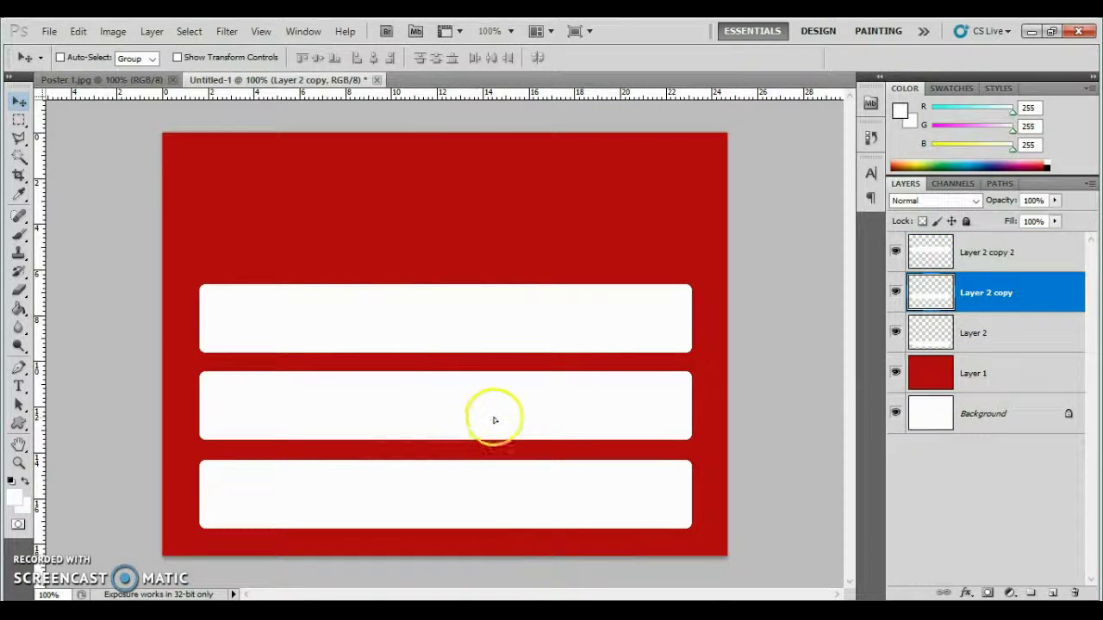
drag(492, 419, 491, 425)
click(1013, 260)
drag(557, 349, 564, 334)
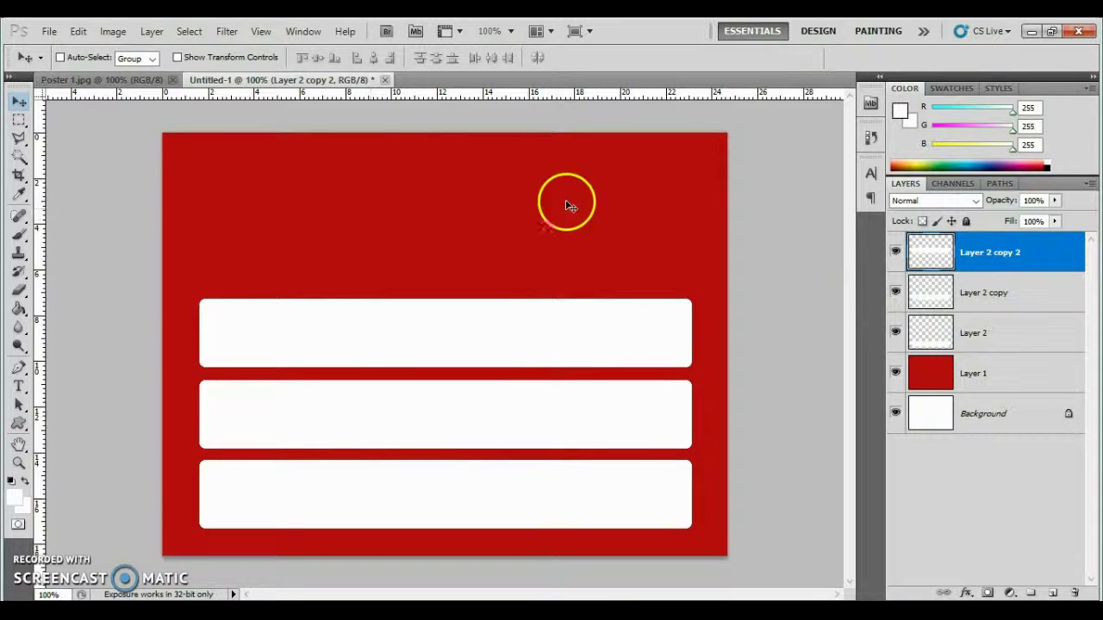
shift+click(987, 335)
drag(515, 423, 518, 433)
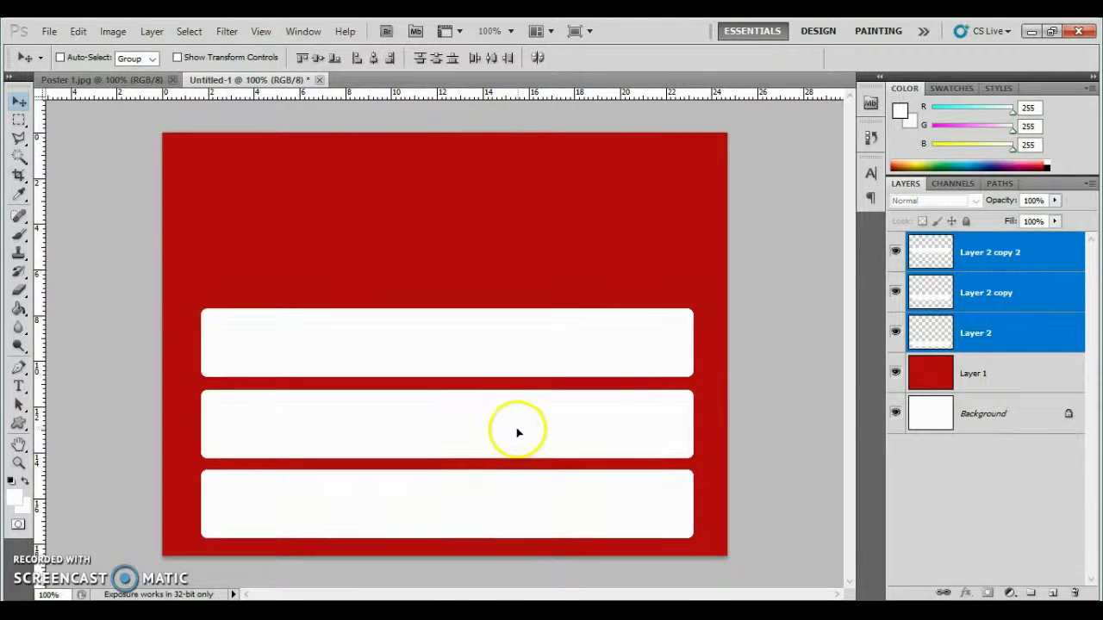
Duplicate the uppermost band twice more and place the copies above it at matching gaps, filling the canvas with five bands.
click(982, 252)
click(991, 325)
right_click(551, 329)
click(577, 337)
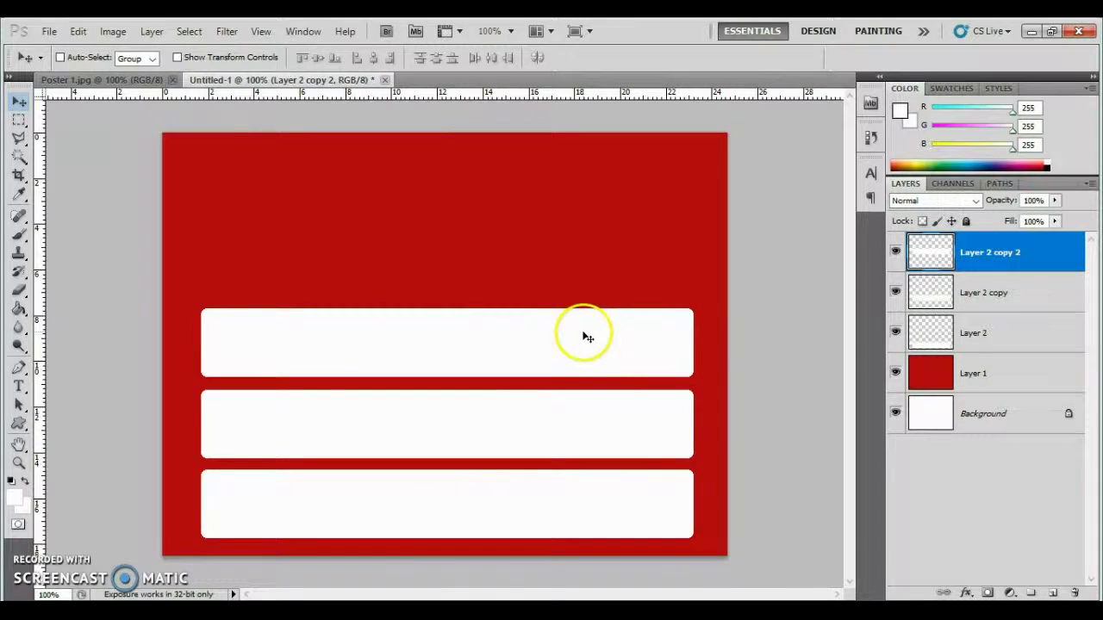
drag(583, 337, 559, 185)
key(ctrl+j)
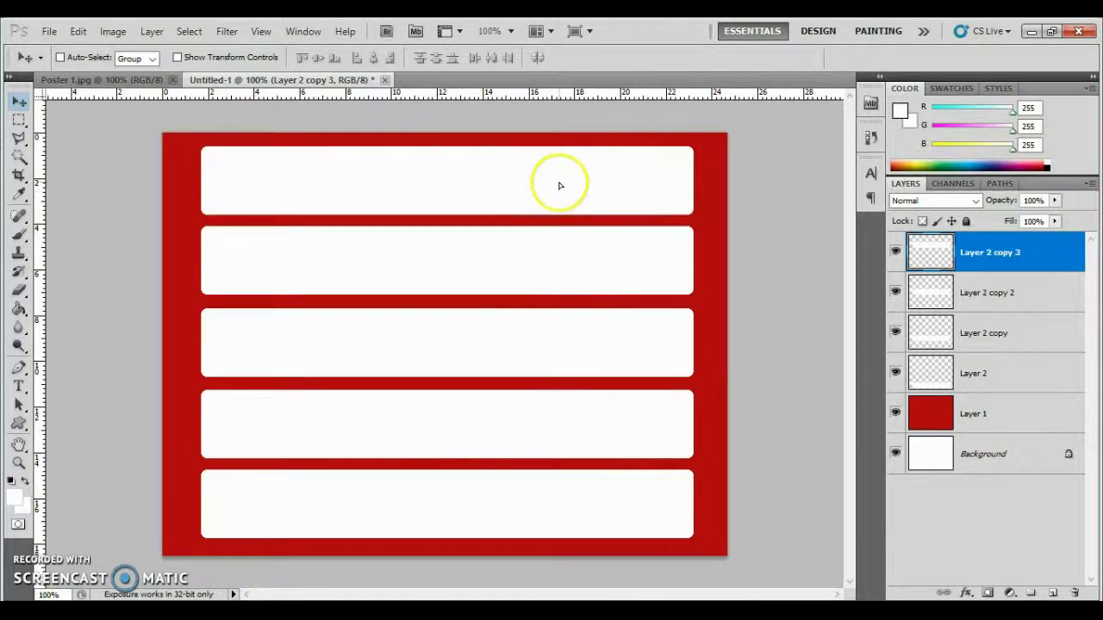
key(ctrl+j)
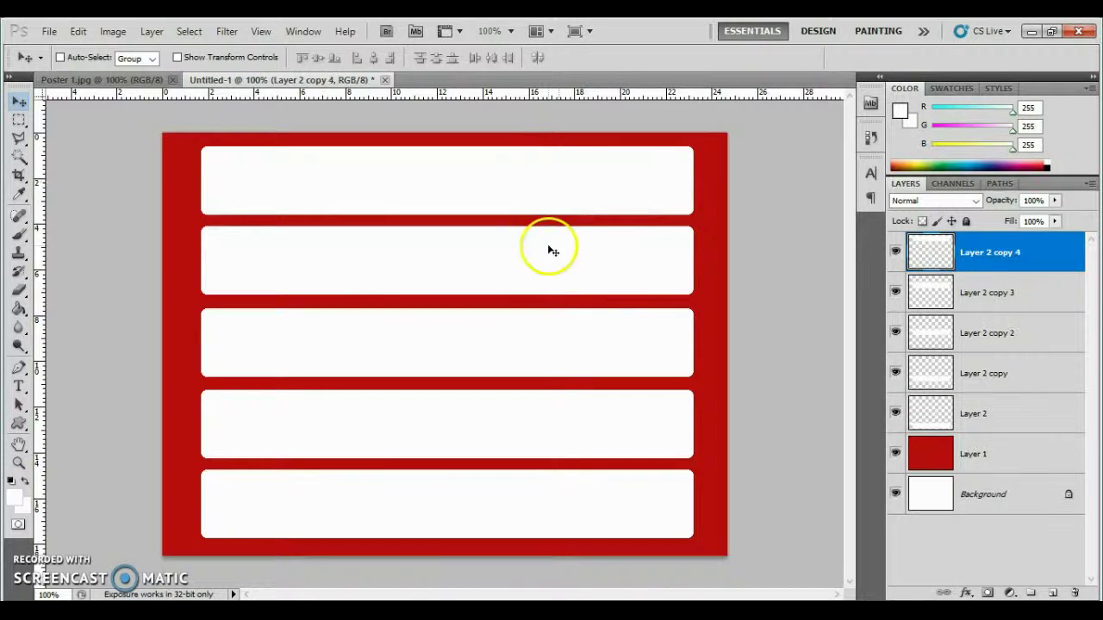
Select the two uppermost band layers, check the layout in Poster 1.jpg, and scale their width to 50% toward their right edge.
shift+click(1046, 293)
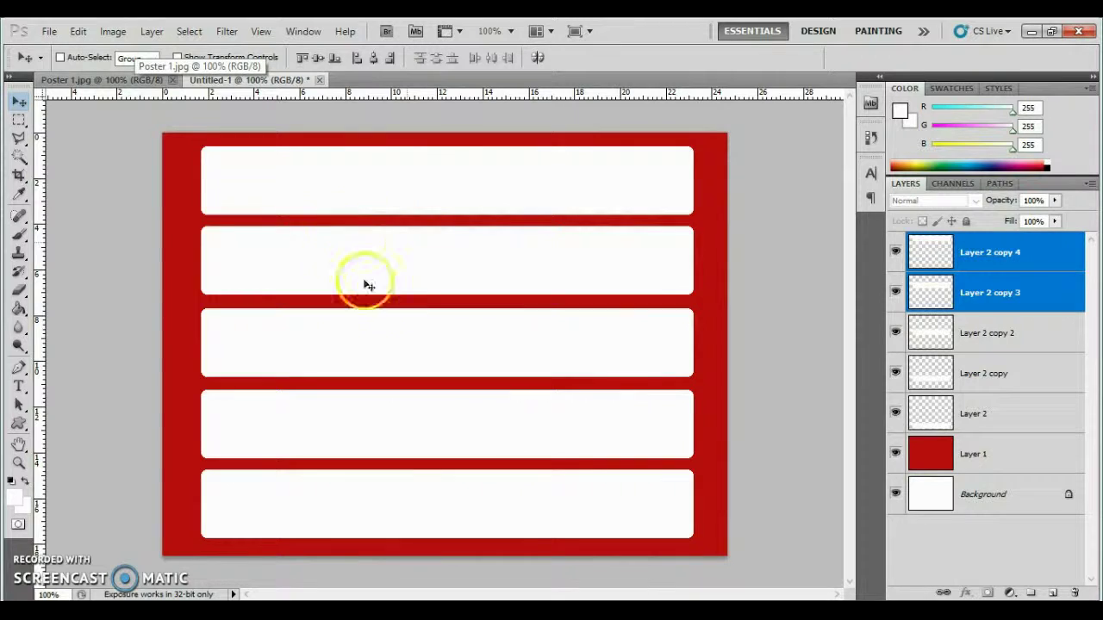
click(112, 82)
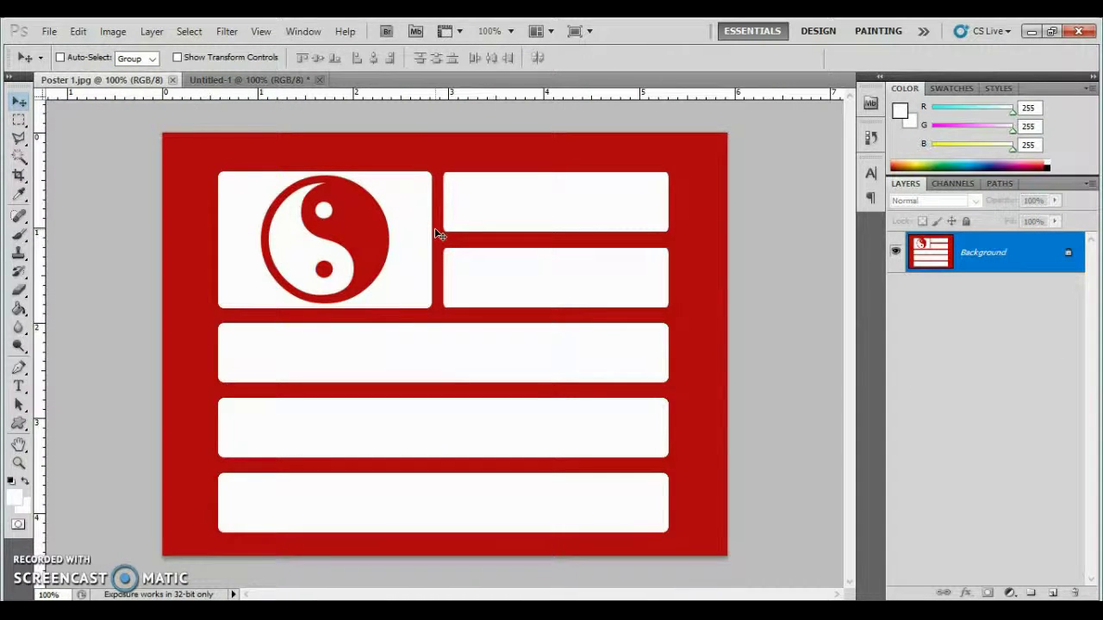
click(373, 335)
click(266, 82)
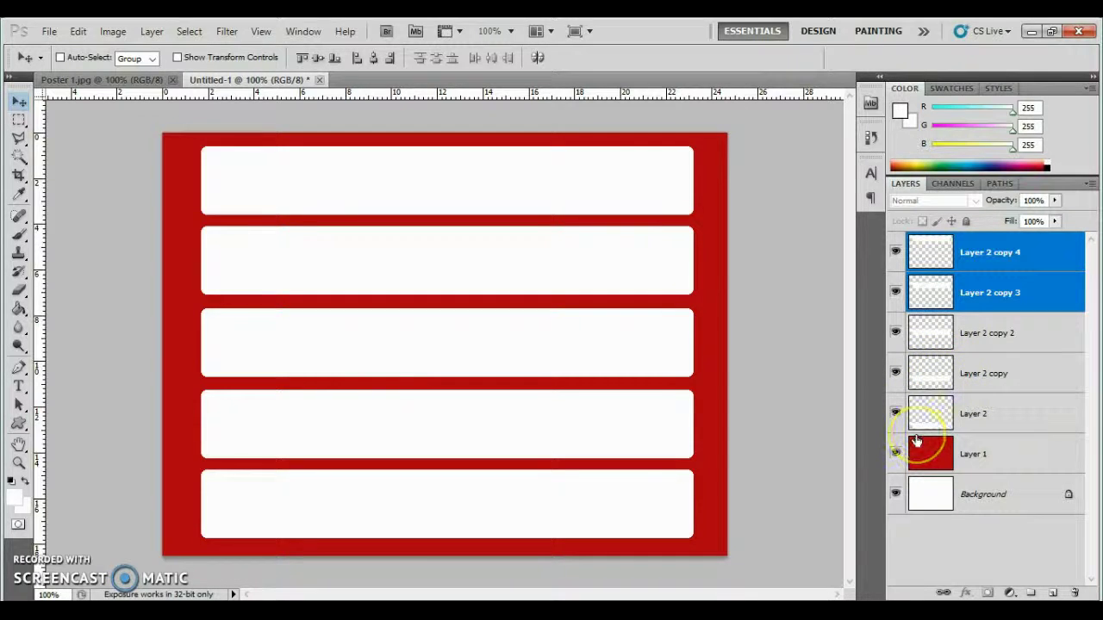
key(ctrl+t)
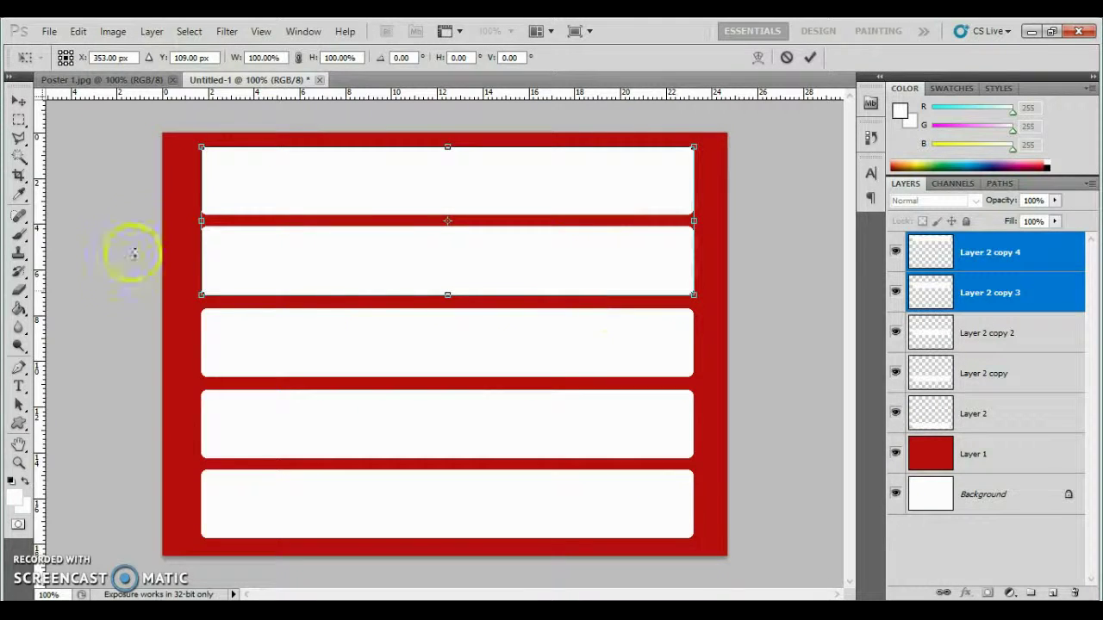
drag(199, 220, 440, 220)
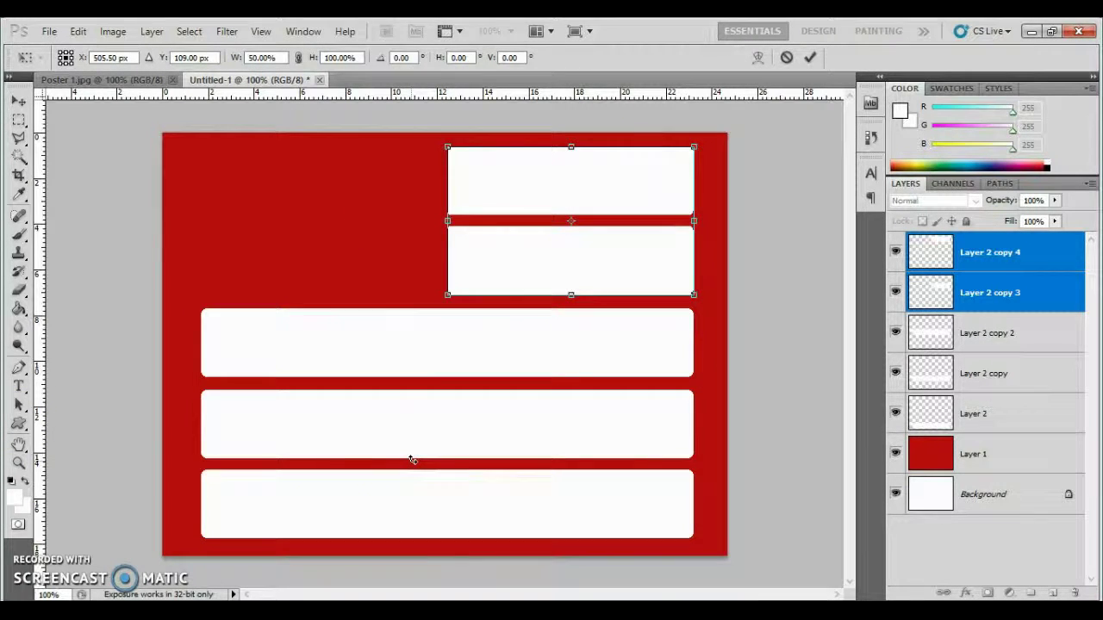
key(Return)
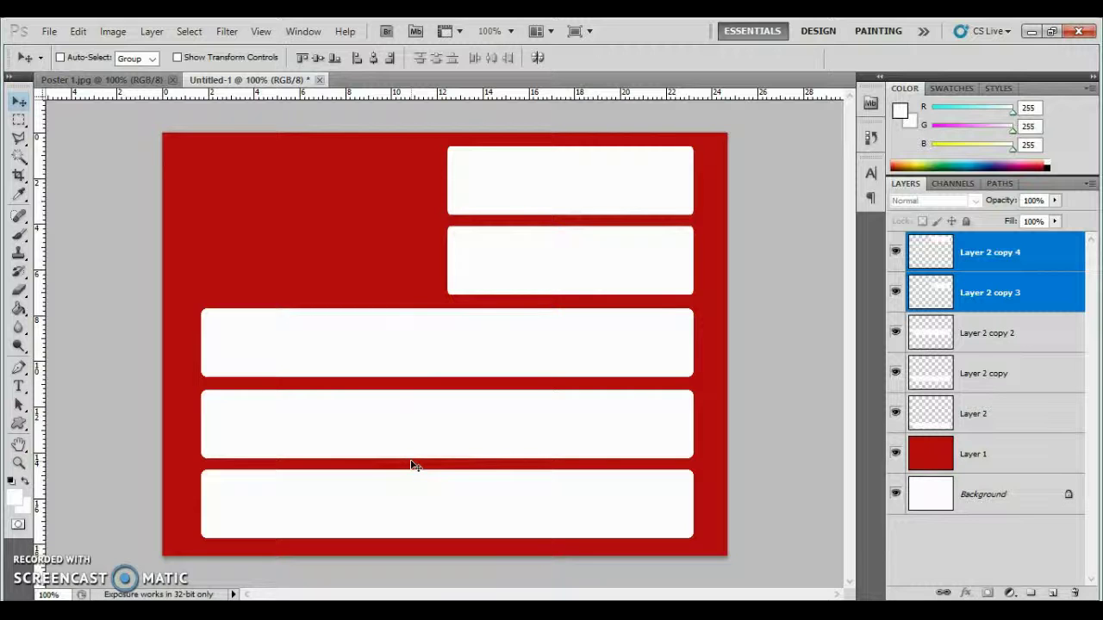
Compare the yin-yang panel and short bands in Poster 1.jpg with the empty upper-left area of Untitled-1.
click(73, 82)
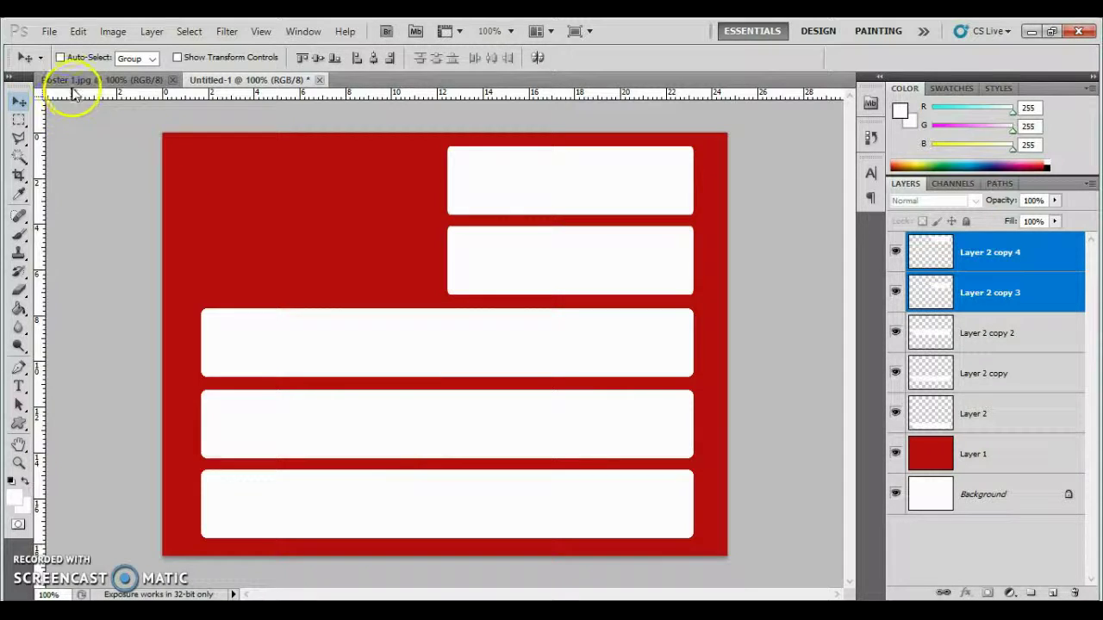
click(266, 81)
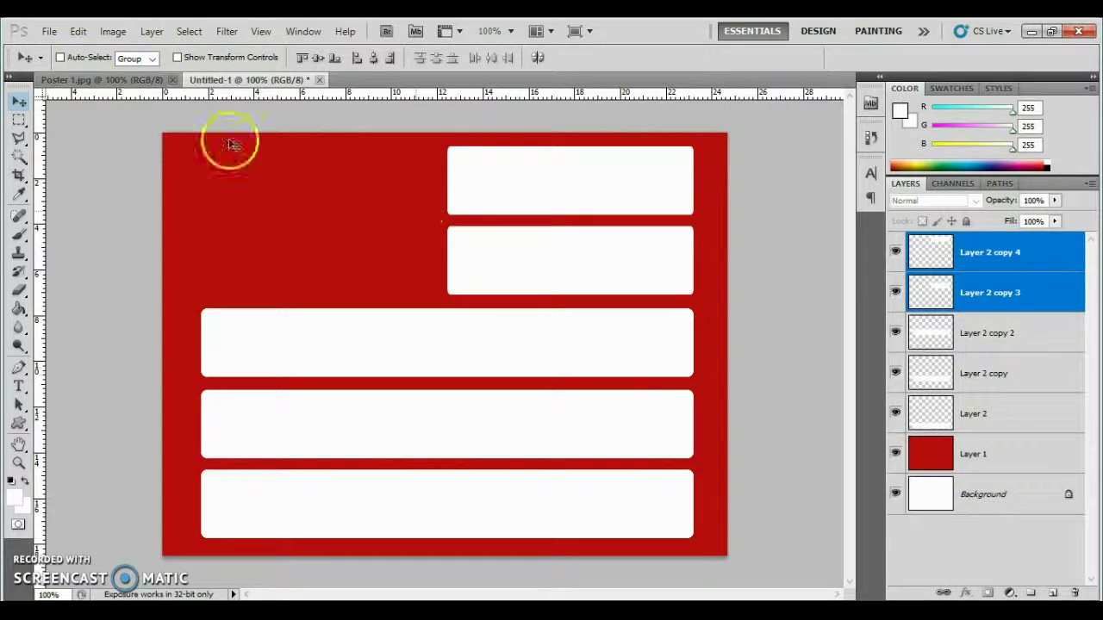
click(81, 81)
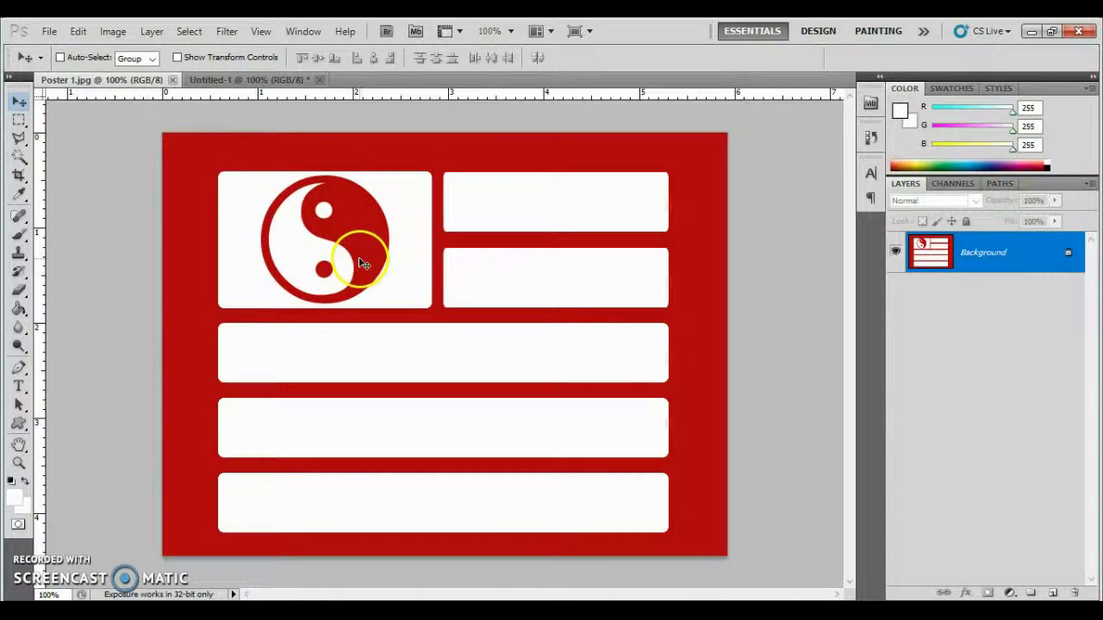
click(250, 79)
click(98, 79)
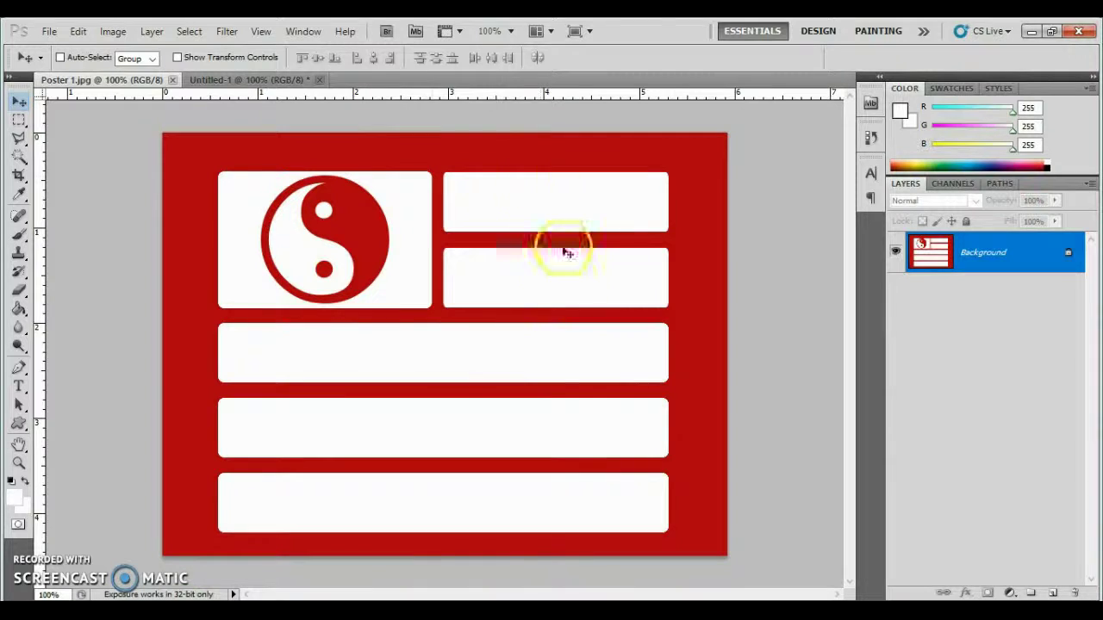
click(241, 81)
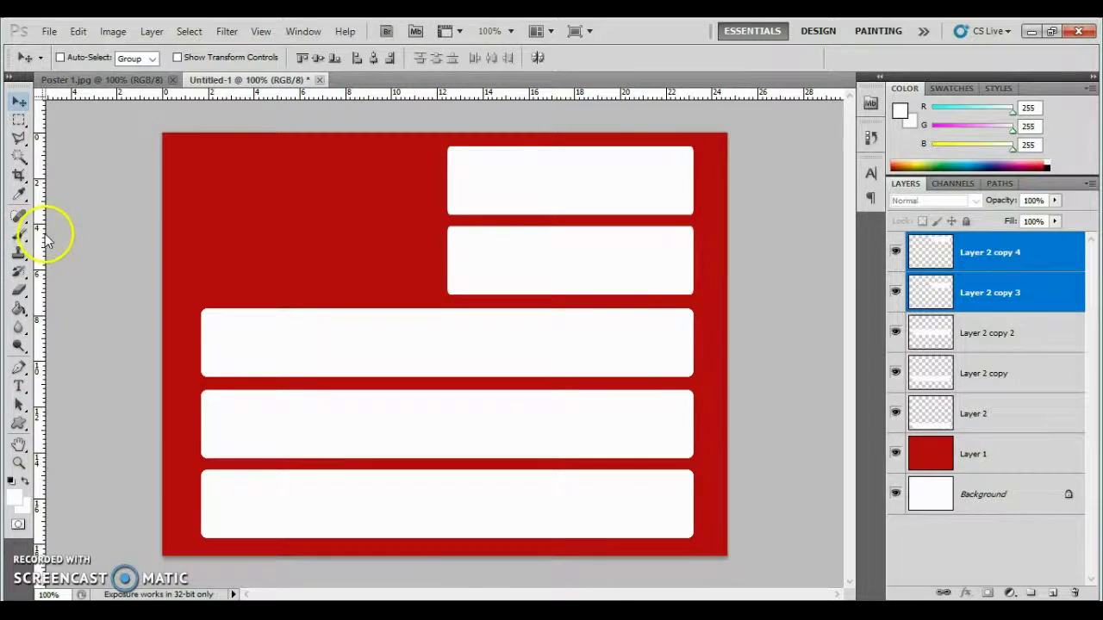
Place four guides framing the empty upper-left area, aligned with the long bands' left edge and the short bands' upper and lower edges.
drag(41, 231, 201, 237)
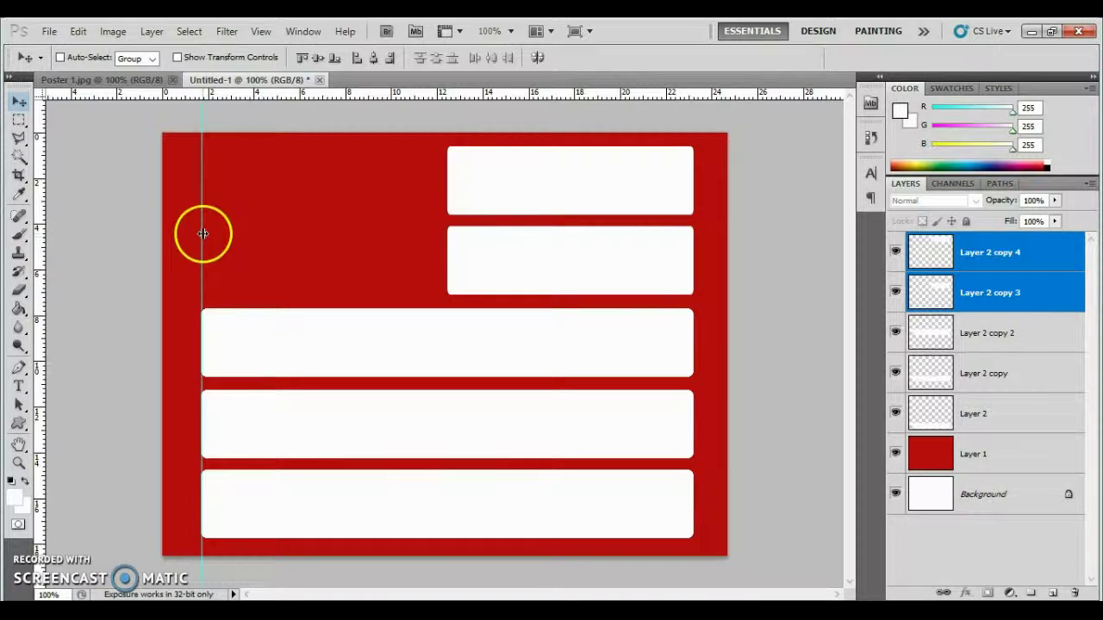
drag(320, 94, 325, 145)
drag(337, 97, 337, 299)
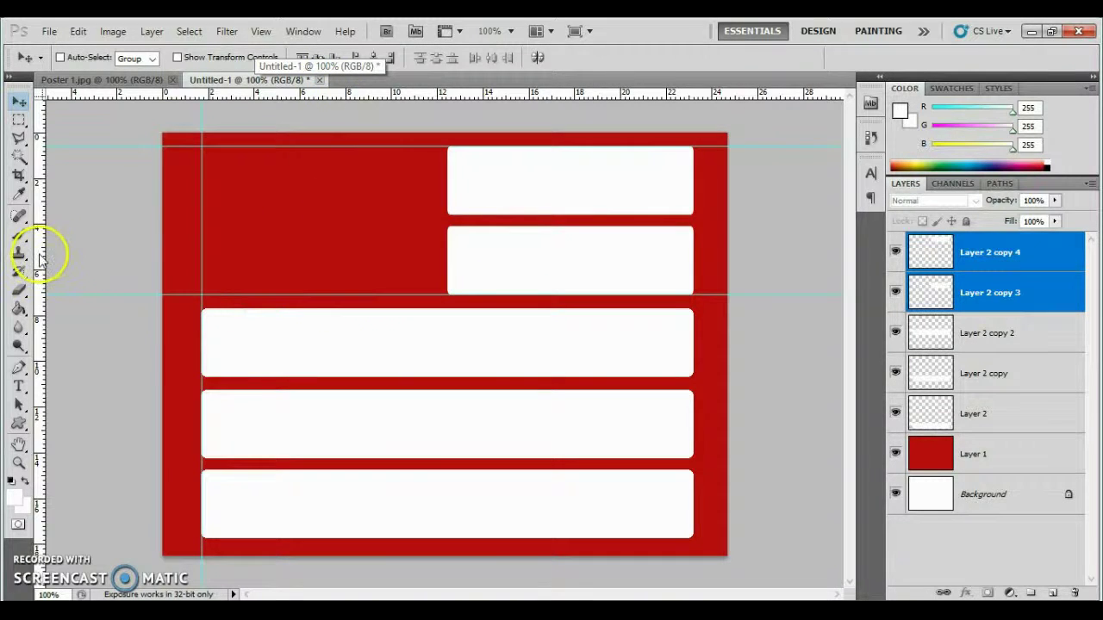
drag(196, 256, 430, 283)
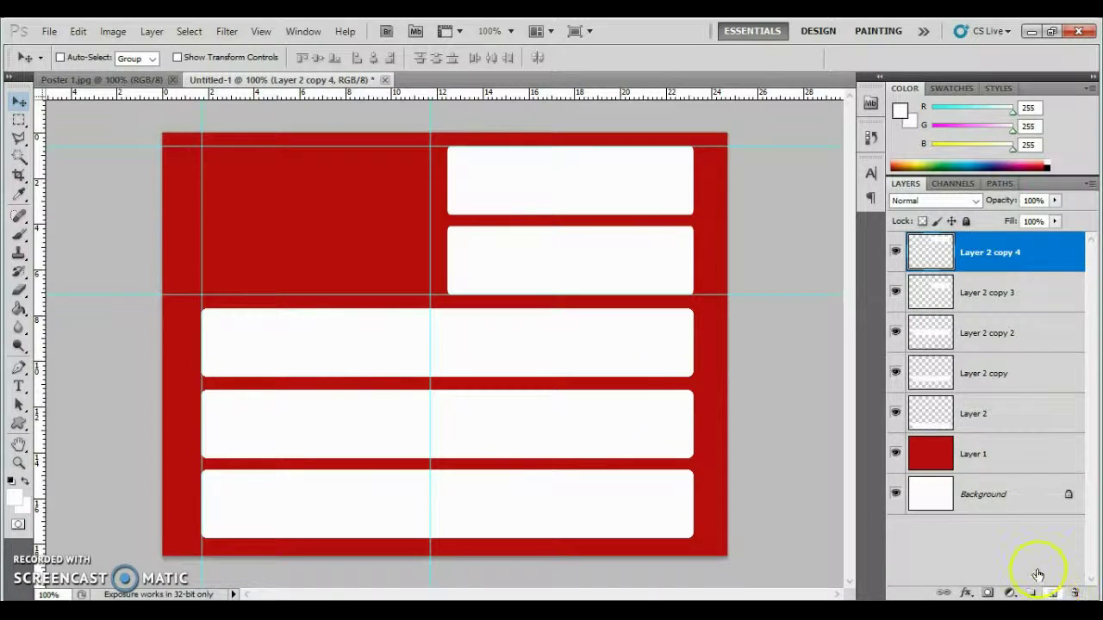
Add a new layer and make a rectangular selection filling the area between the four guides.
click(1052, 593)
drag(19, 120, 104, 121)
drag(203, 146, 430, 295)
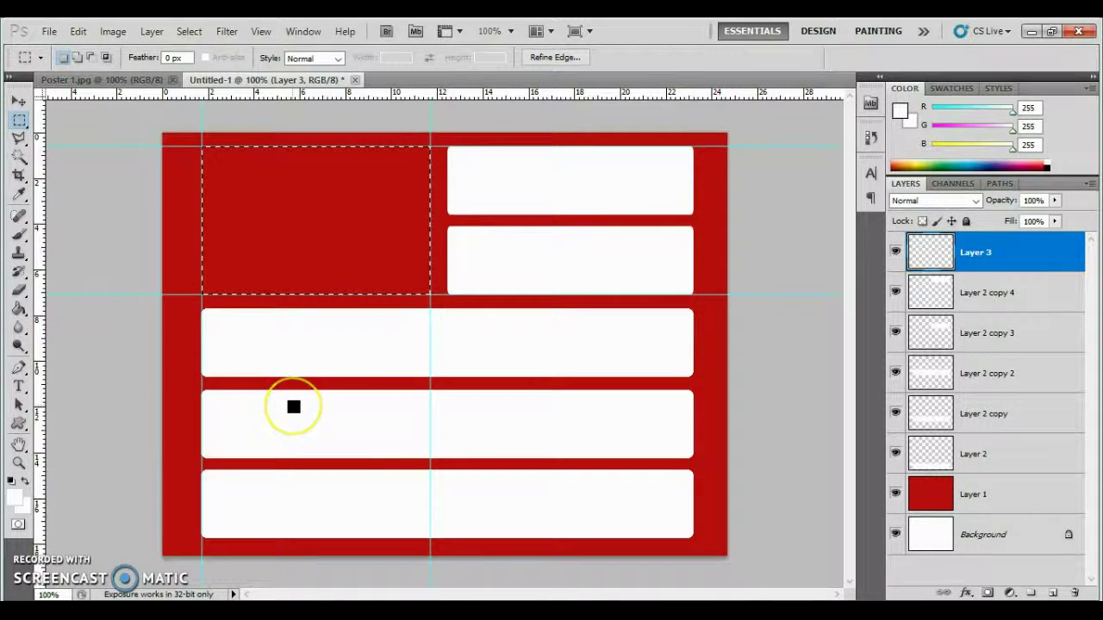
Smooth the panel selection with a 5-pixel sample radius, fill it with white, and deselect.
click(188, 31)
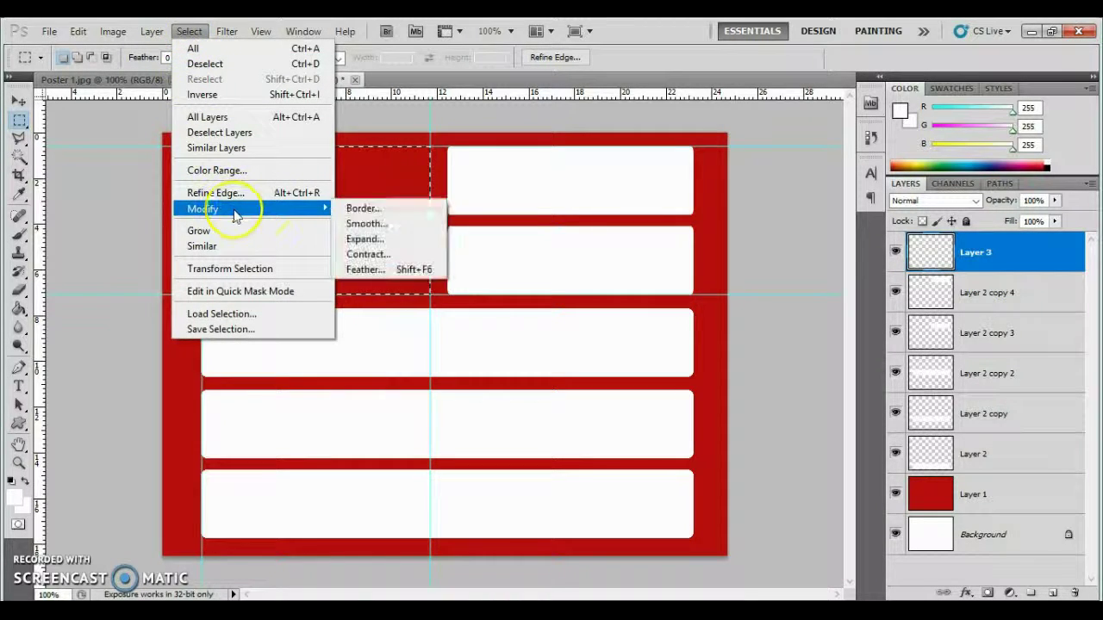
click(382, 225)
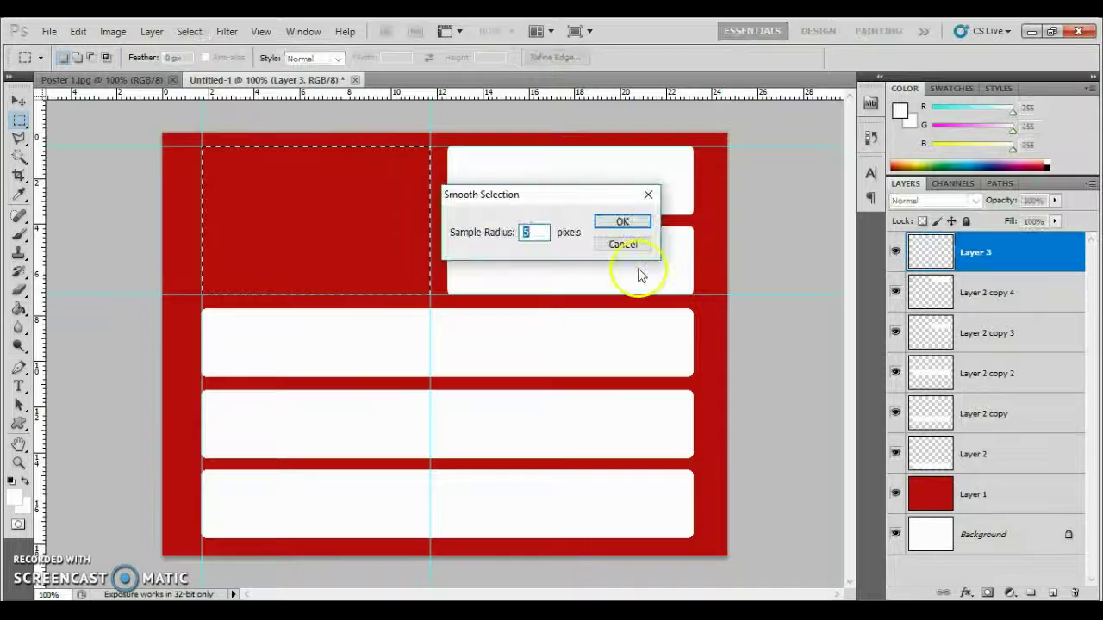
click(617, 223)
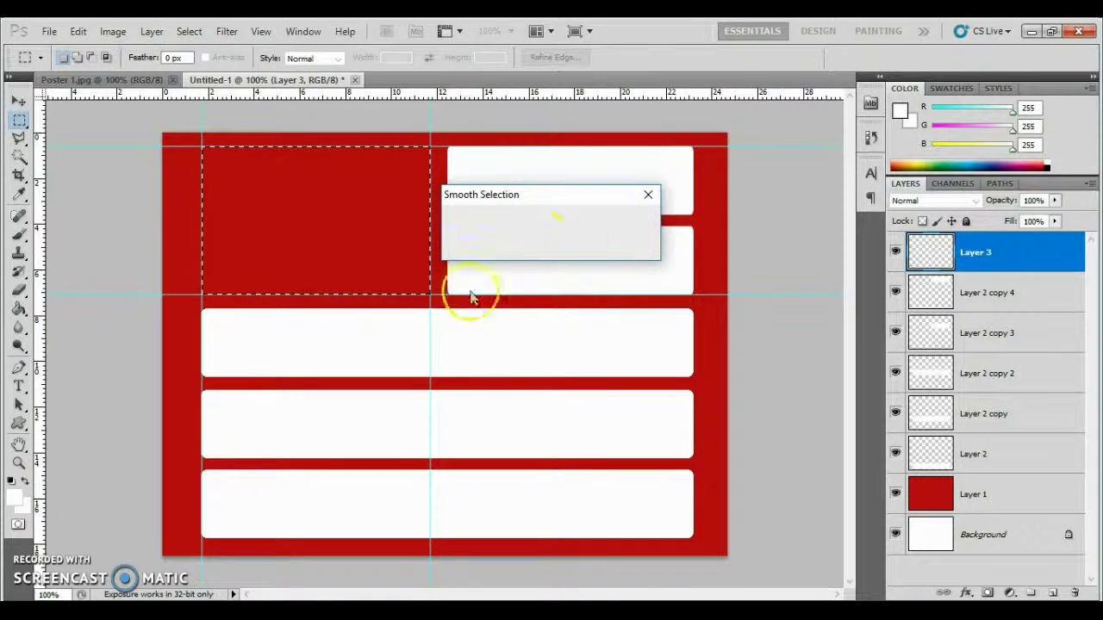
click(19, 308)
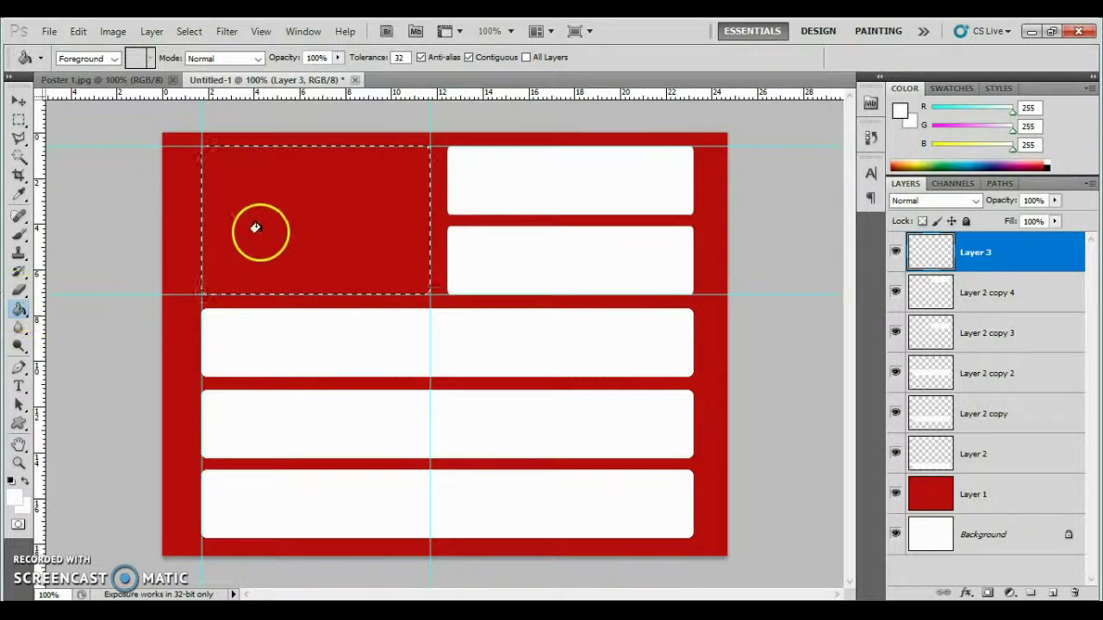
click(294, 208)
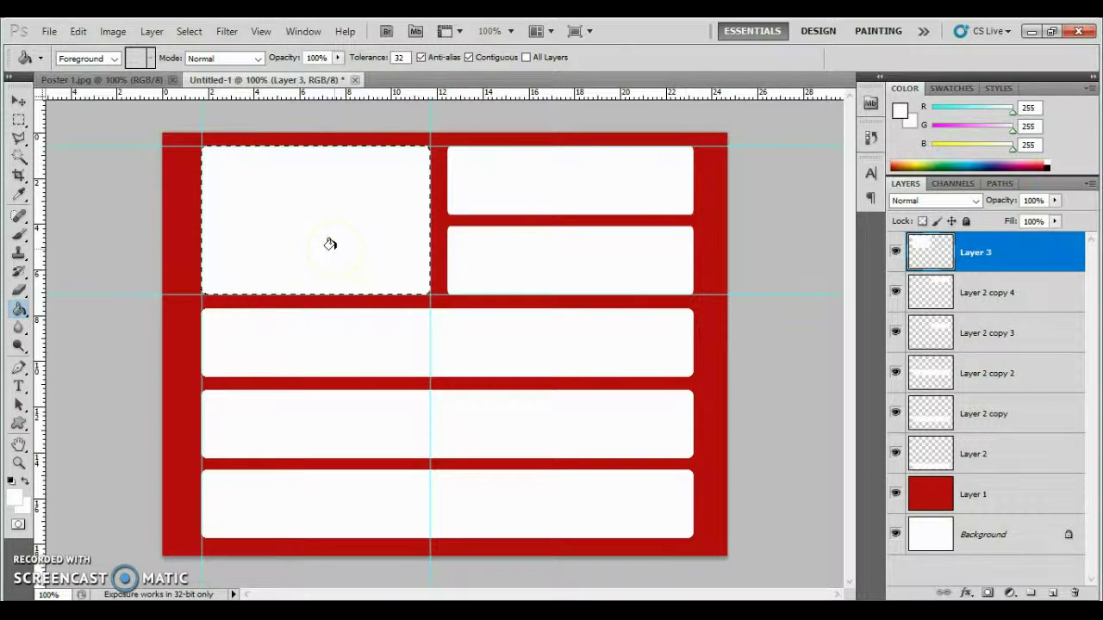
key(ctrl+d)
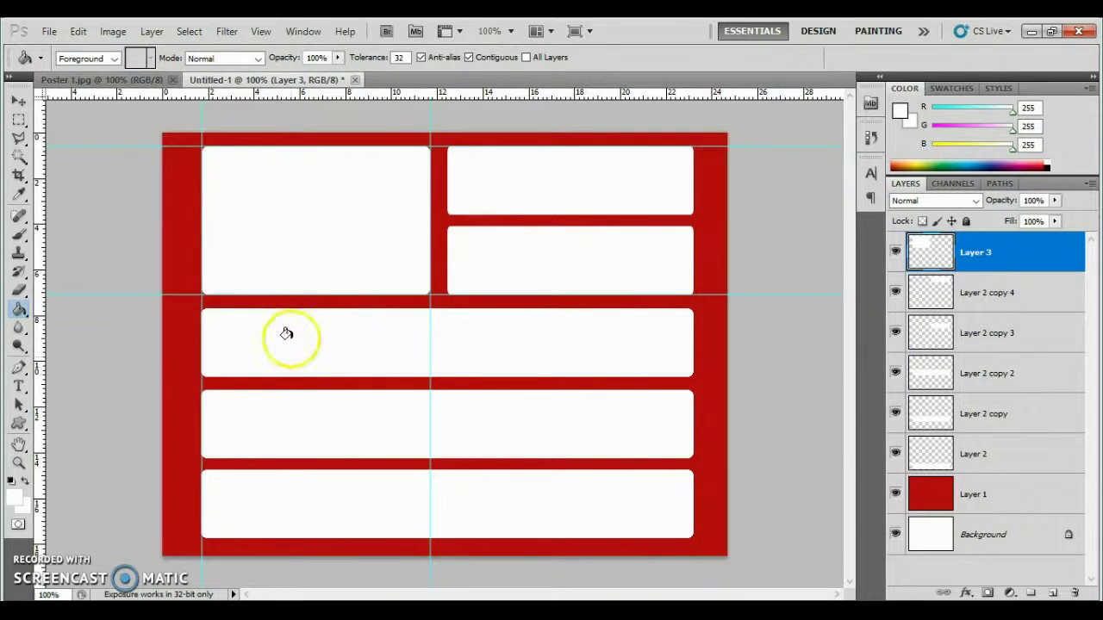
Remove the guides along the white panel's right and upper edges, and hide the remaining guides.
click(18, 101)
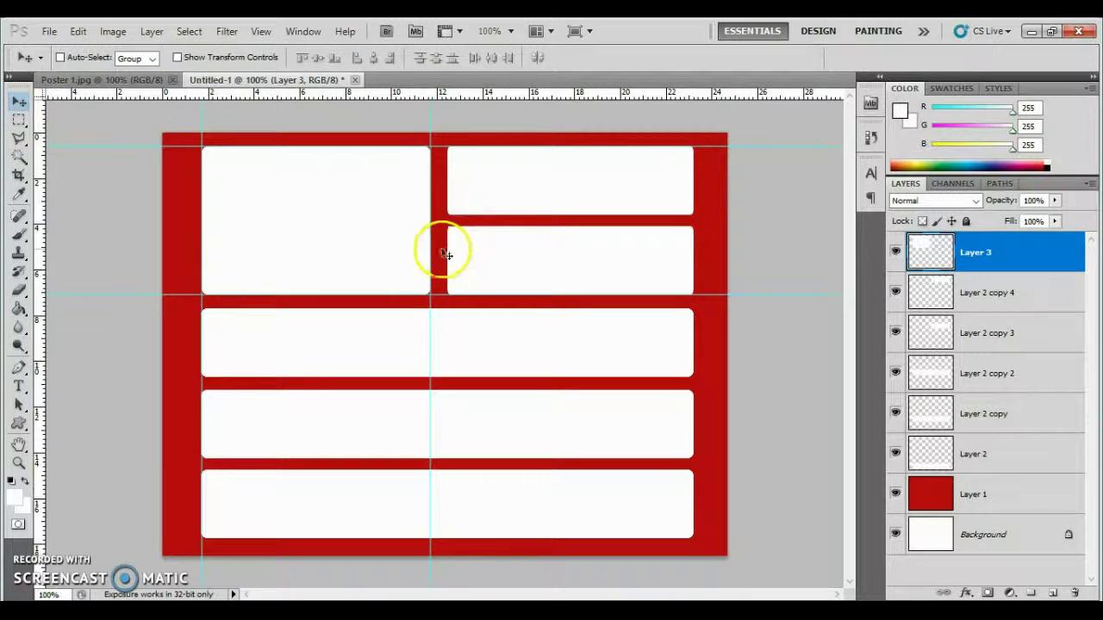
drag(431, 254, 202, 264)
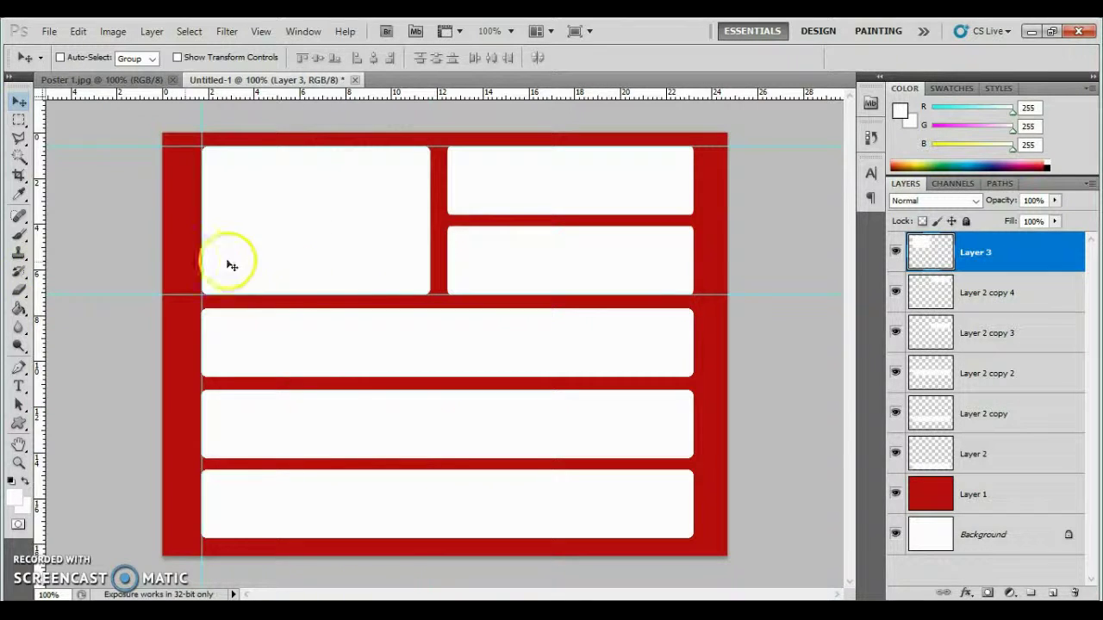
drag(167, 146, 169, 91)
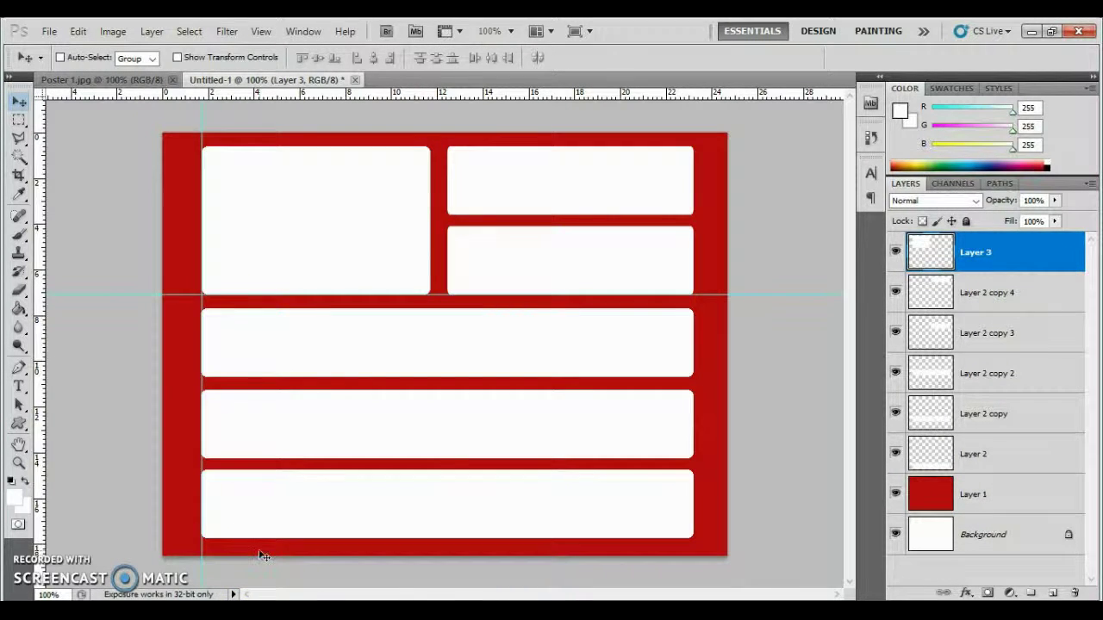
key(ctrl+semicolon)
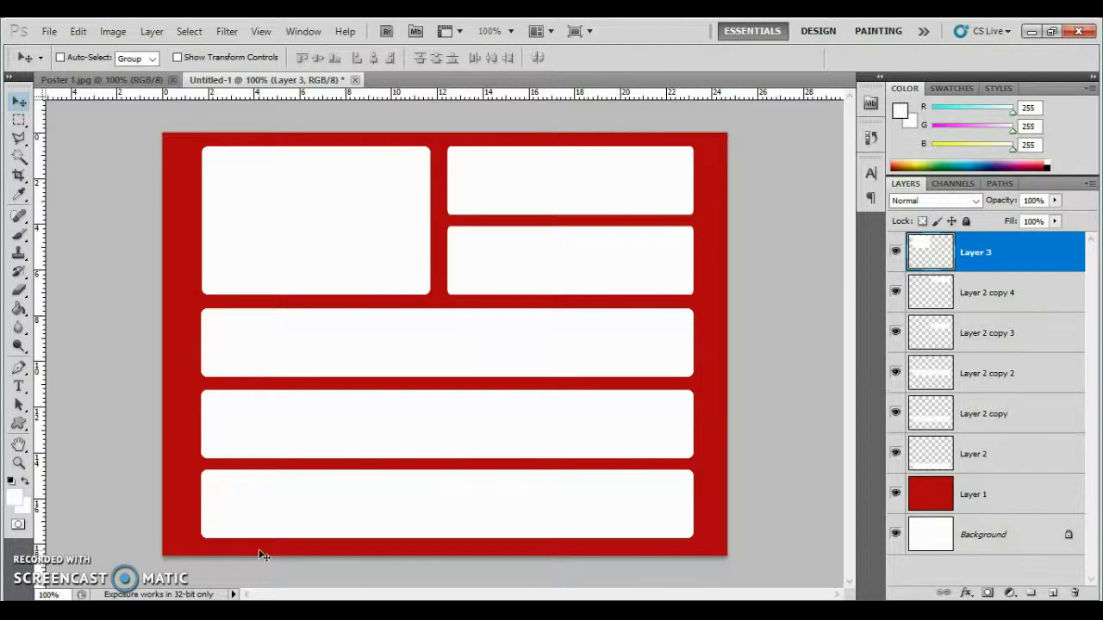
key(ctrl+semicolon)
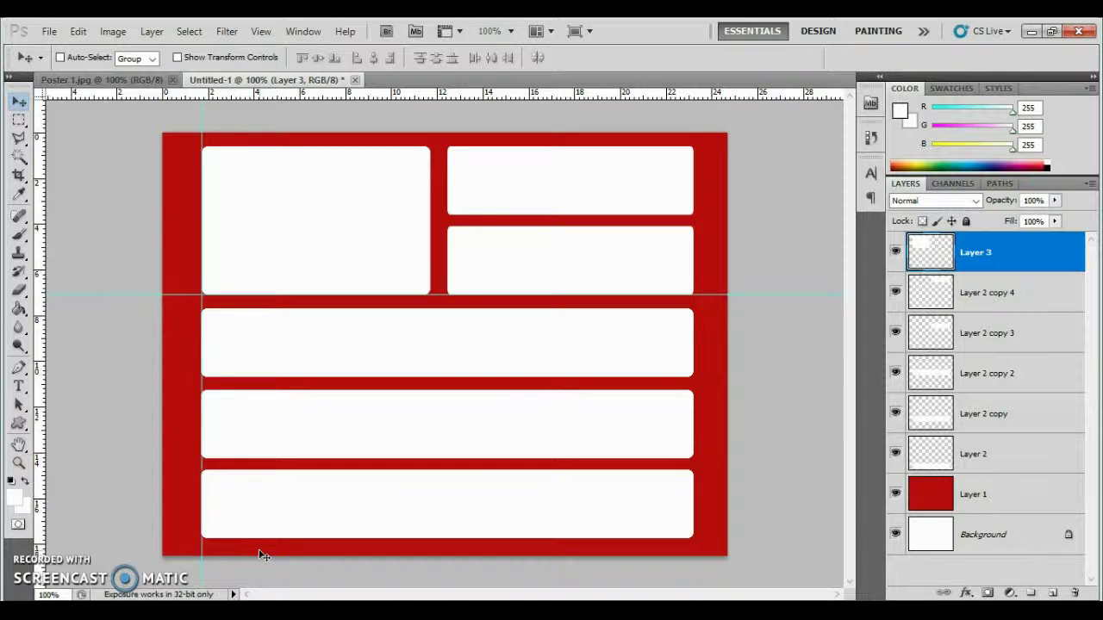
key(ctrl+semicolon)
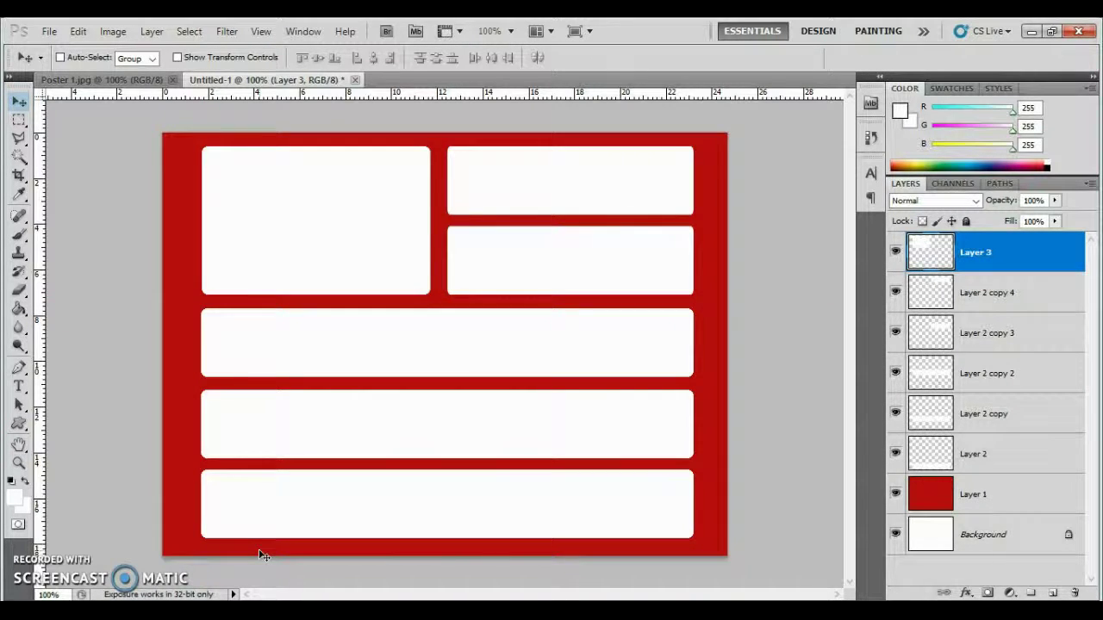
Check the yin-yang symbol in Poster 1.jpg, and load the All shape set for the Custom Shape tool in Untitled-1.
click(127, 82)
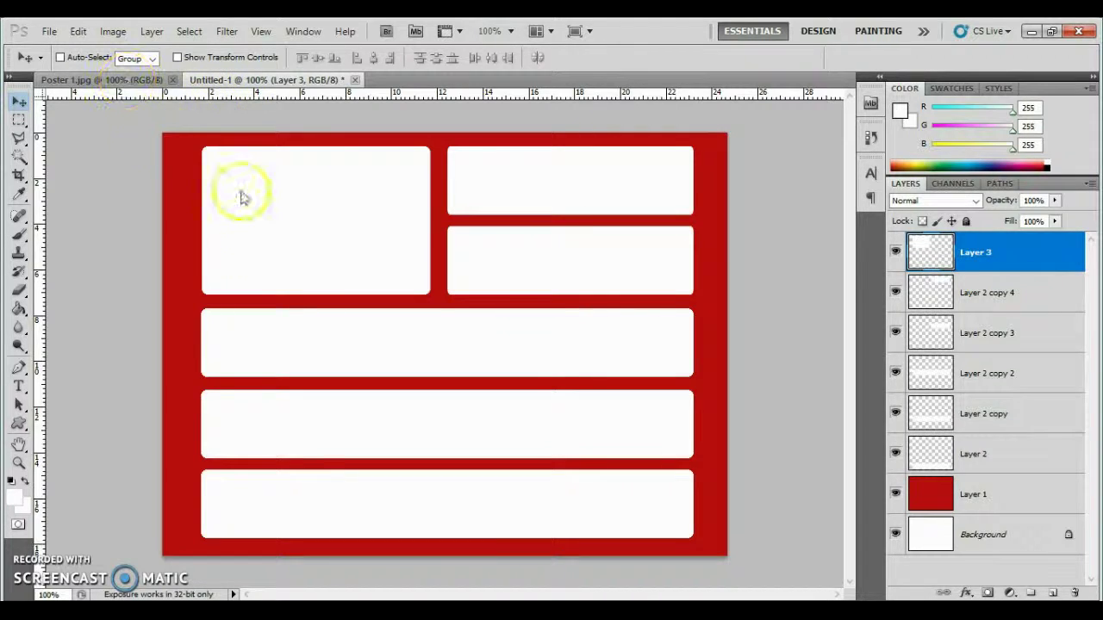
click(222, 82)
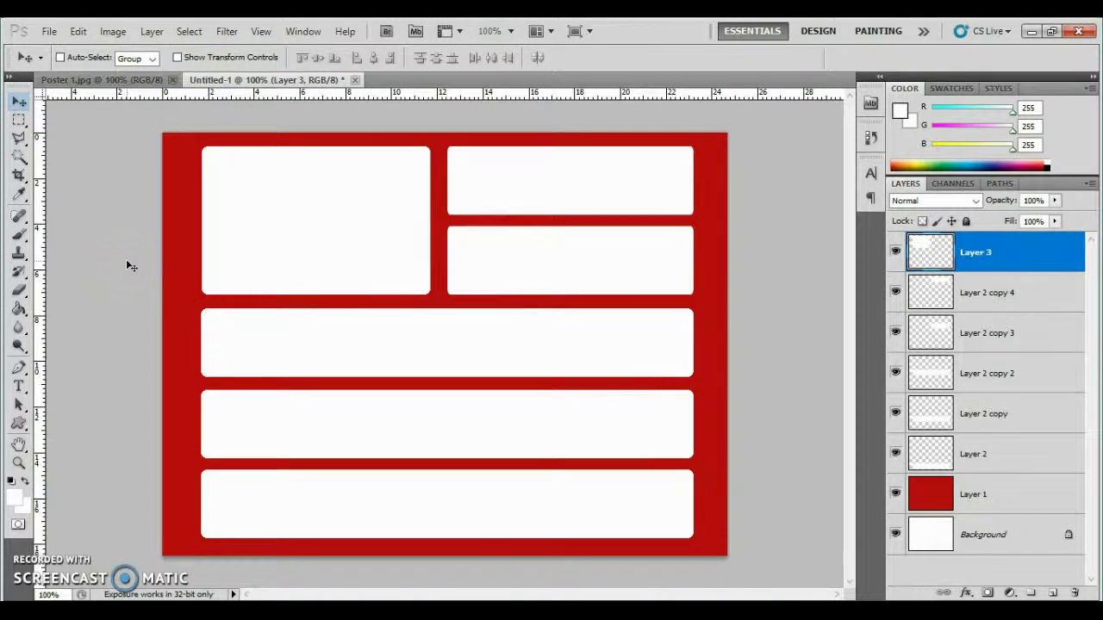
click(97, 79)
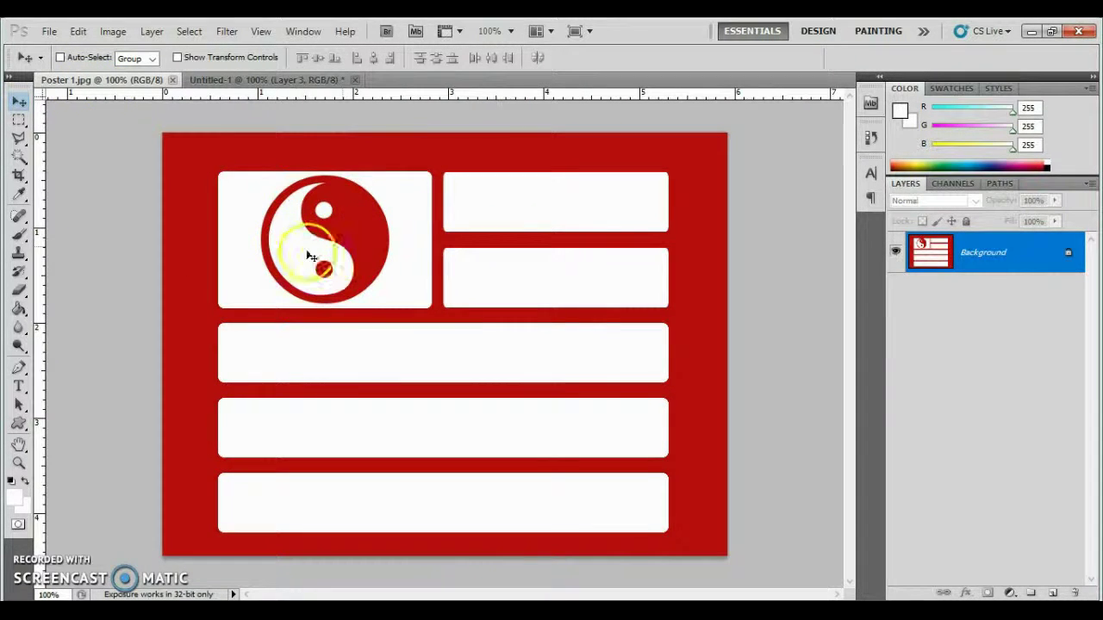
click(269, 79)
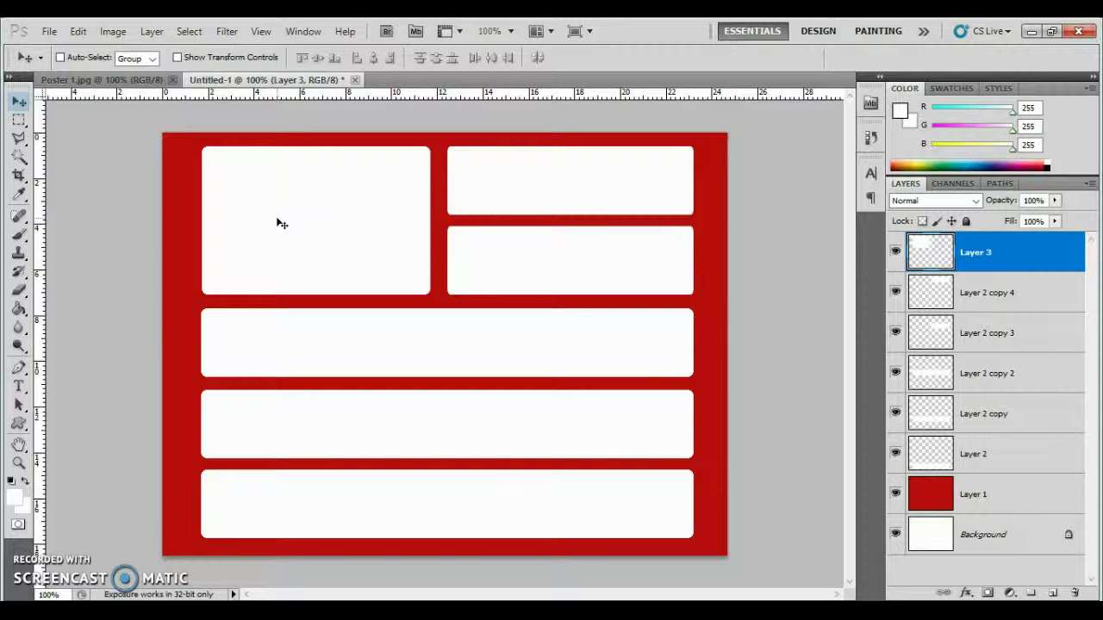
click(21, 424)
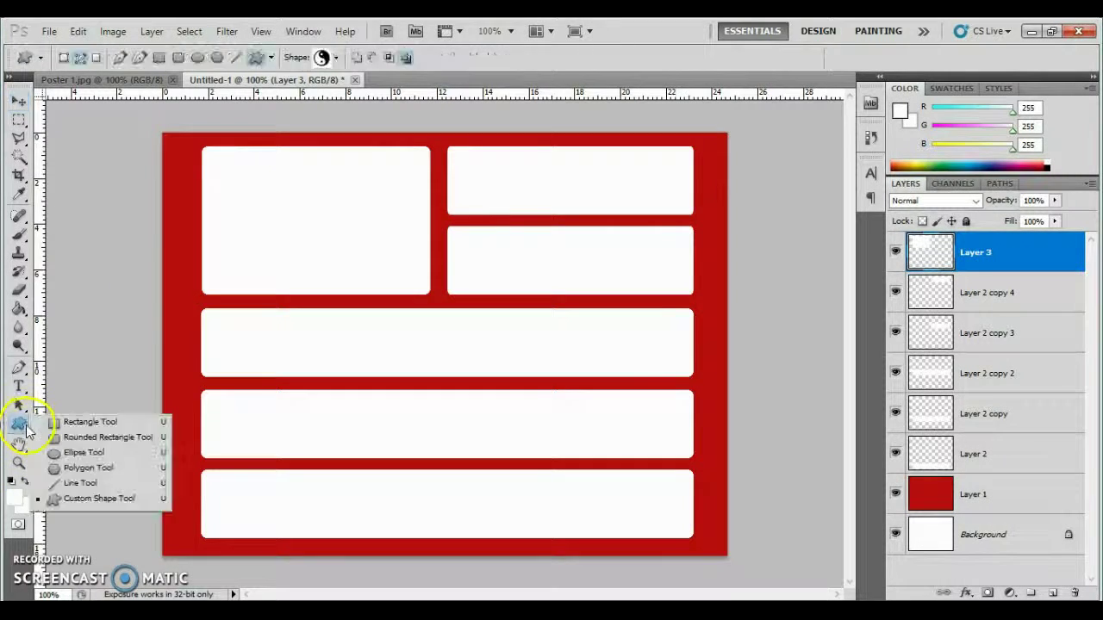
click(103, 501)
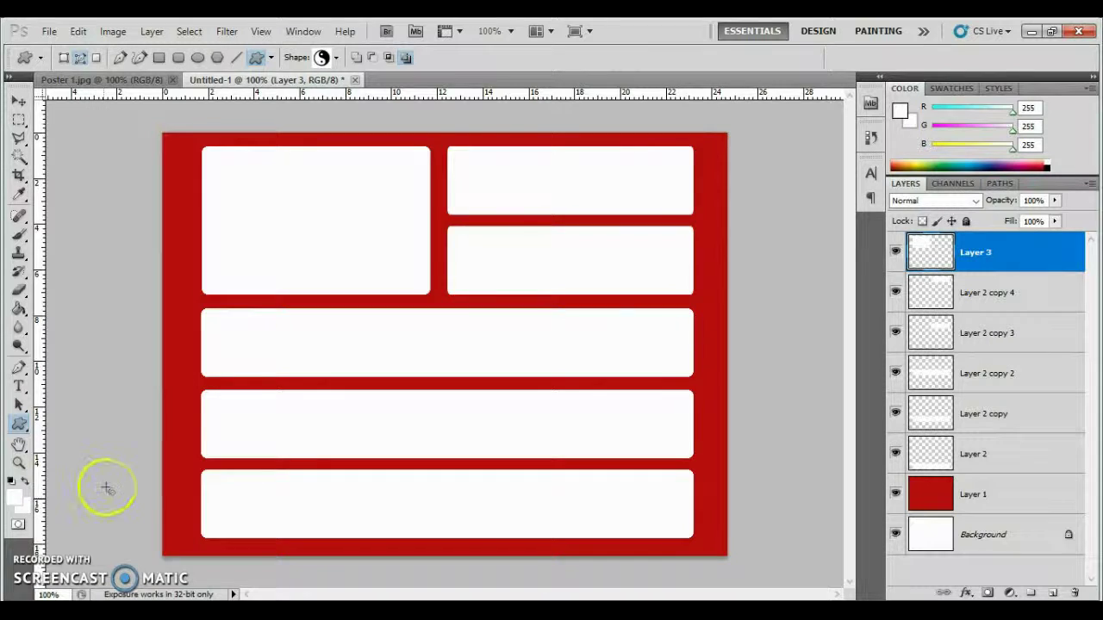
click(334, 58)
drag(394, 150, 394, 118)
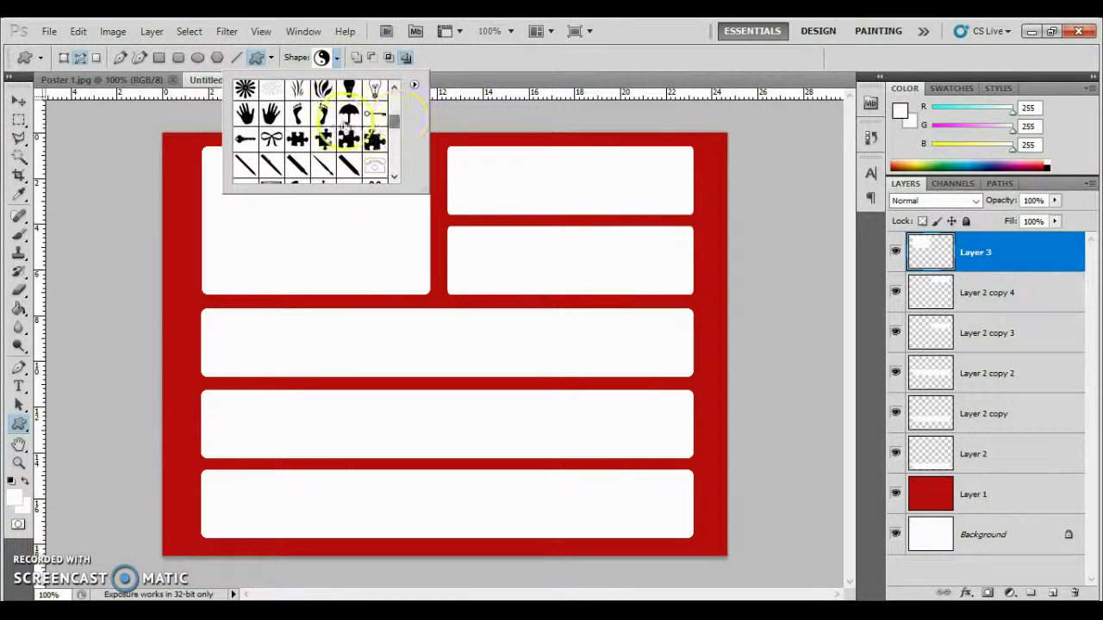
click(415, 84)
click(482, 317)
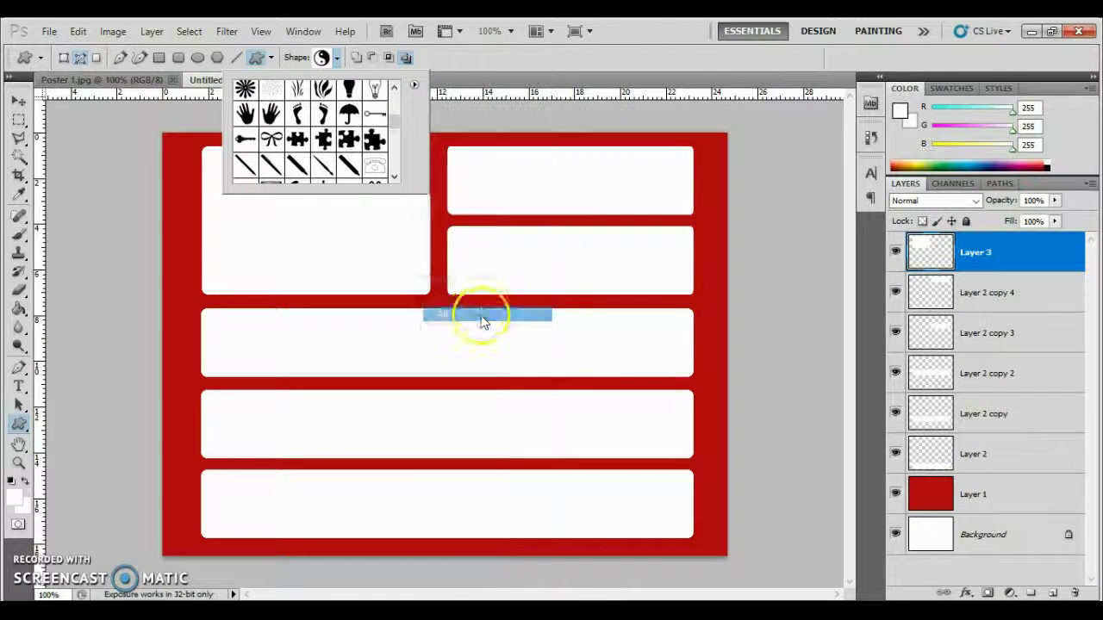
click(479, 254)
Browse the symbol shapes, try the yin-yang, and choose the wheelchair symbol as the custom shape.
drag(395, 119, 396, 148)
click(269, 144)
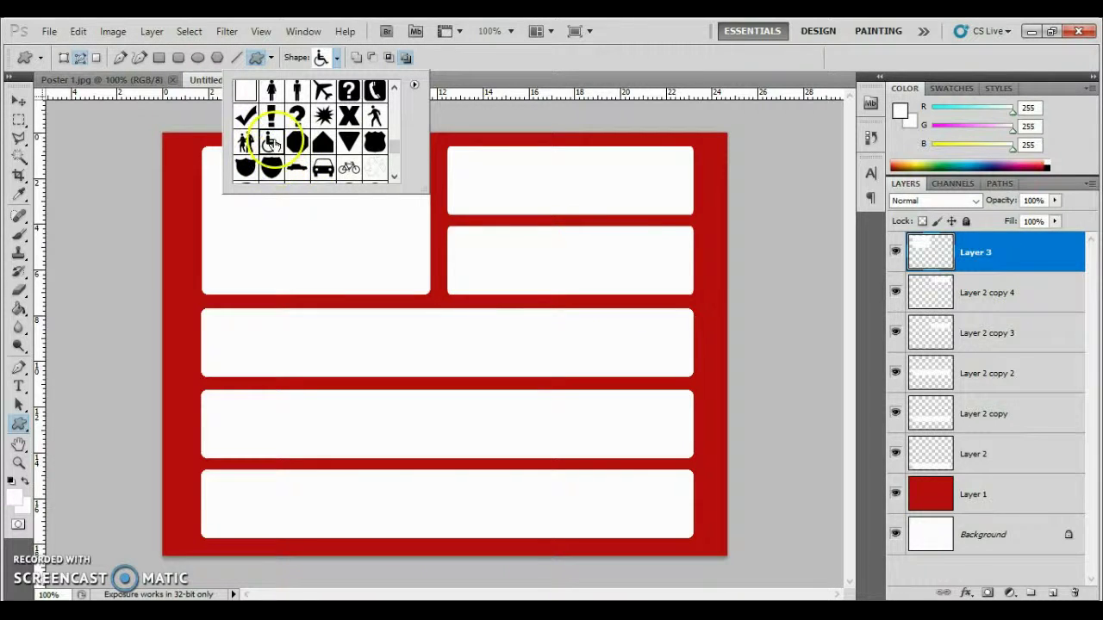
click(393, 178)
click(393, 179)
click(271, 143)
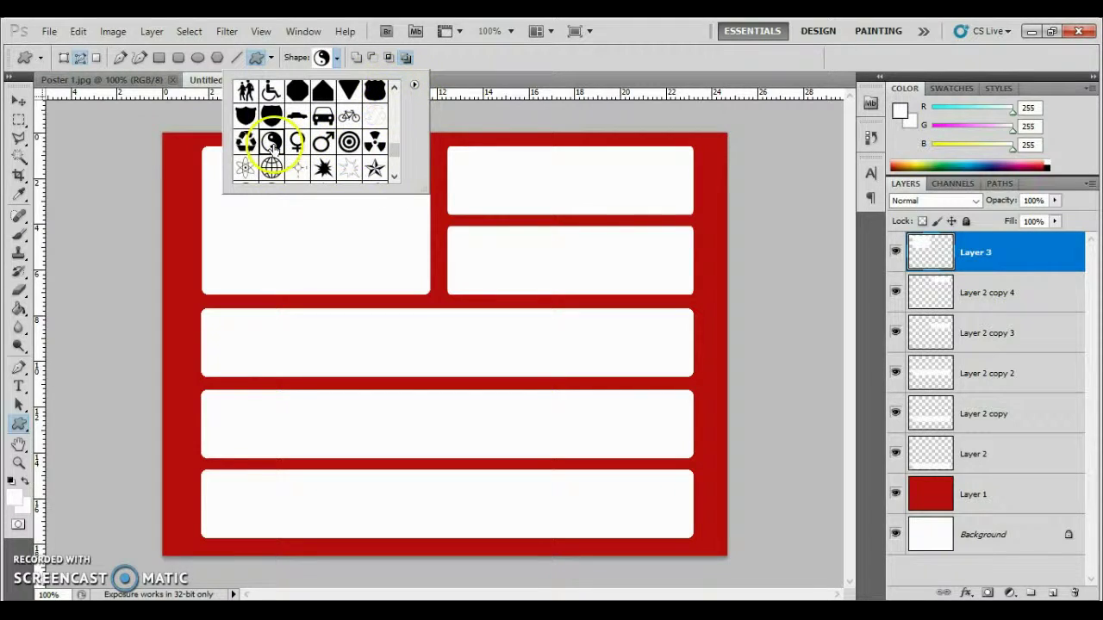
click(394, 88)
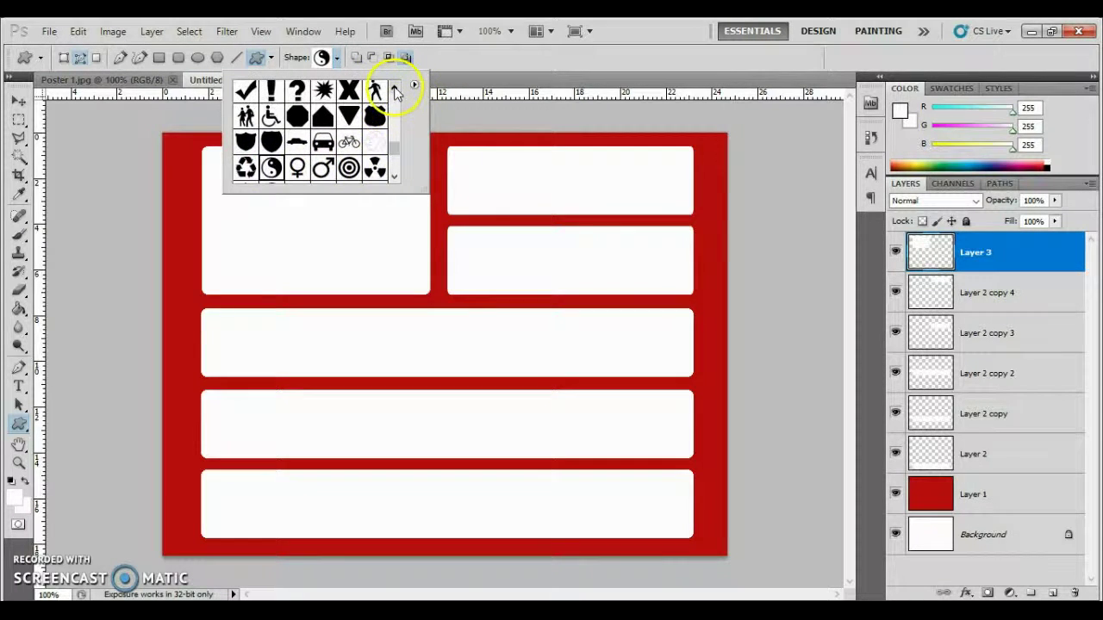
click(394, 88)
click(271, 139)
click(293, 224)
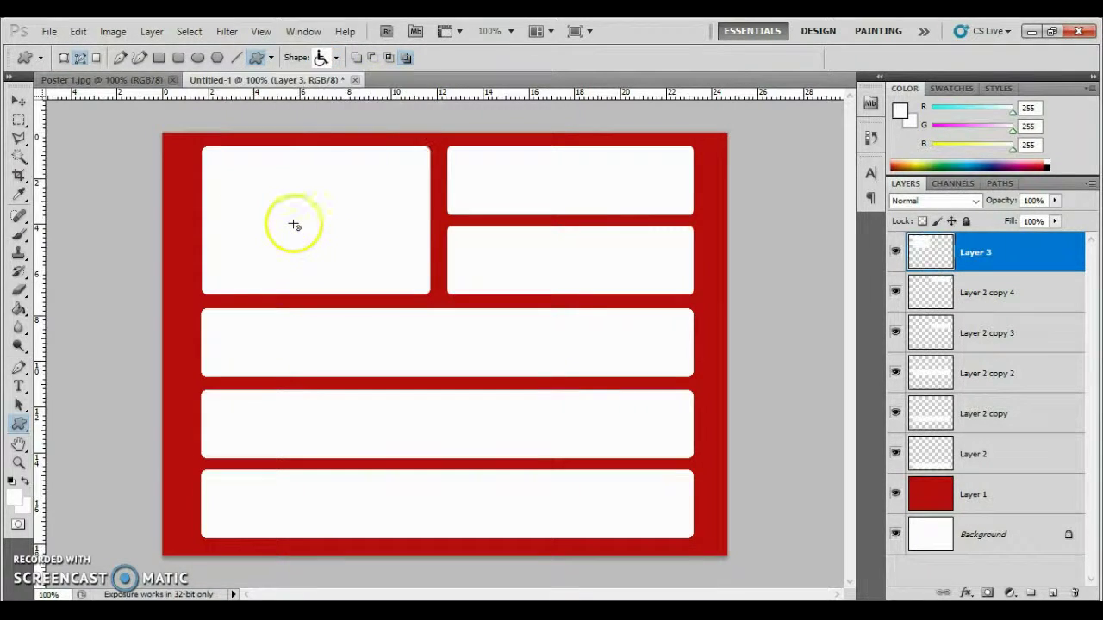
Draw the wheelchair symbol as a path in the upper-left panel, and convert it to a selection on a new layer.
click(78, 58)
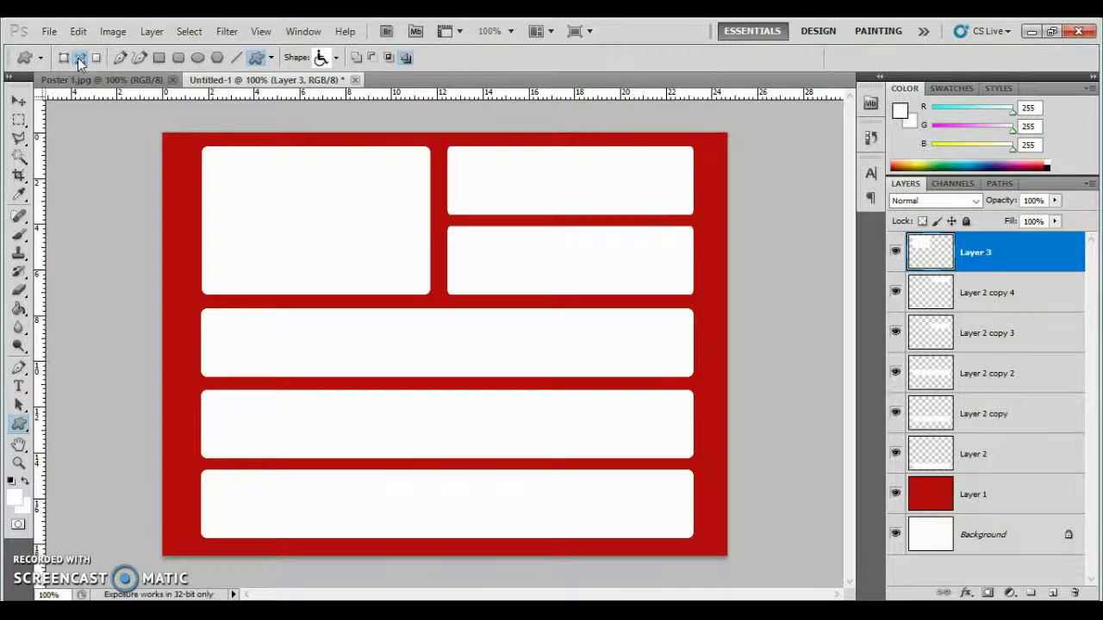
drag(240, 161, 392, 290)
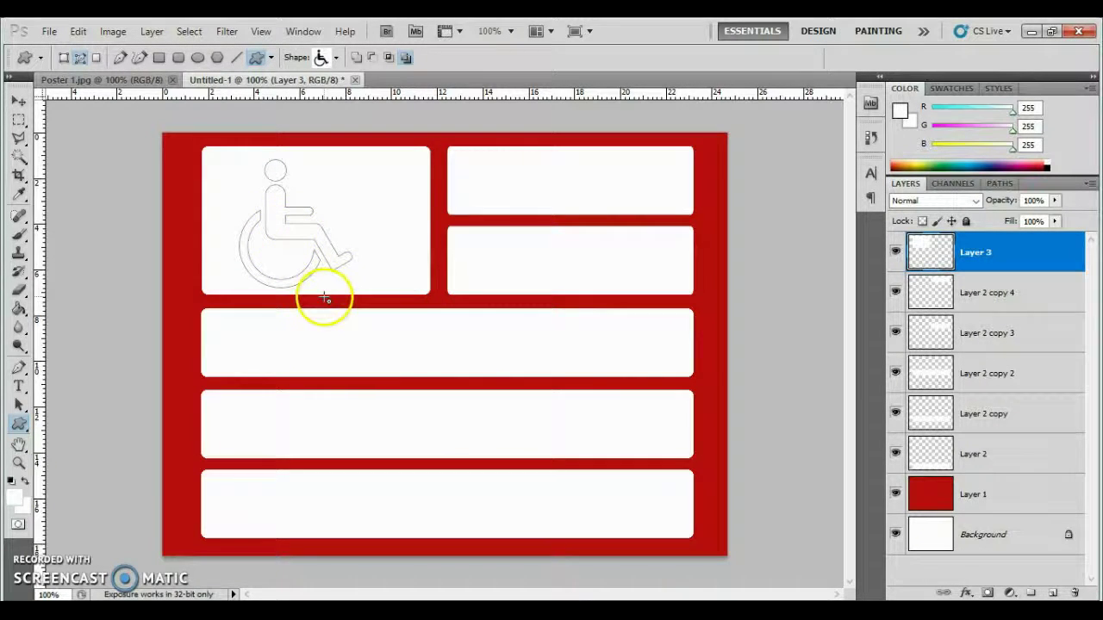
click(1051, 595)
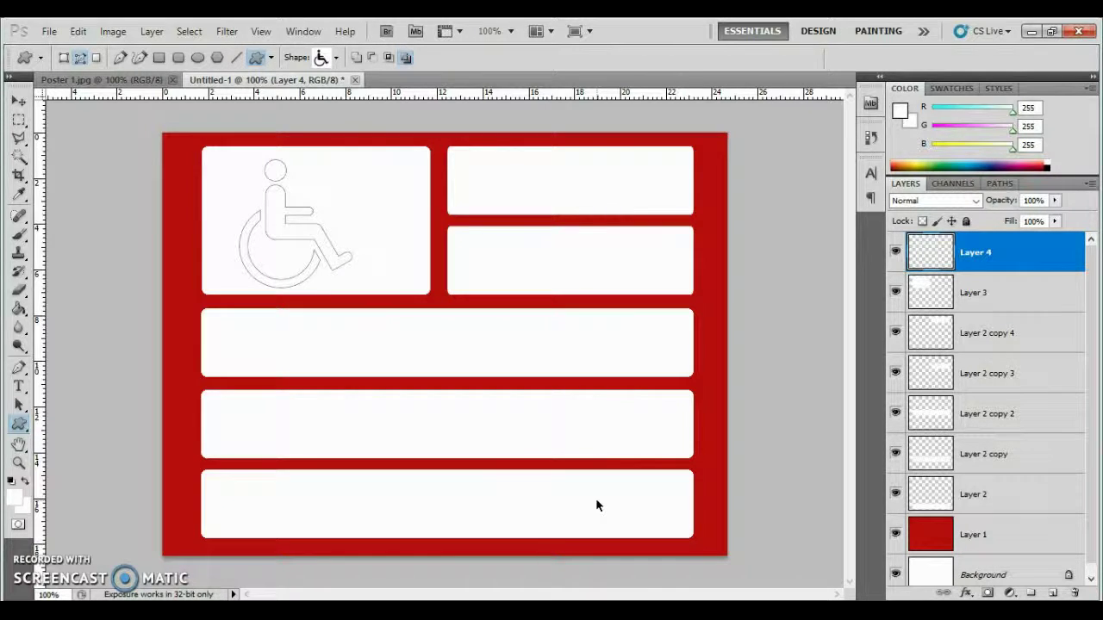
key(ctrl+Return)
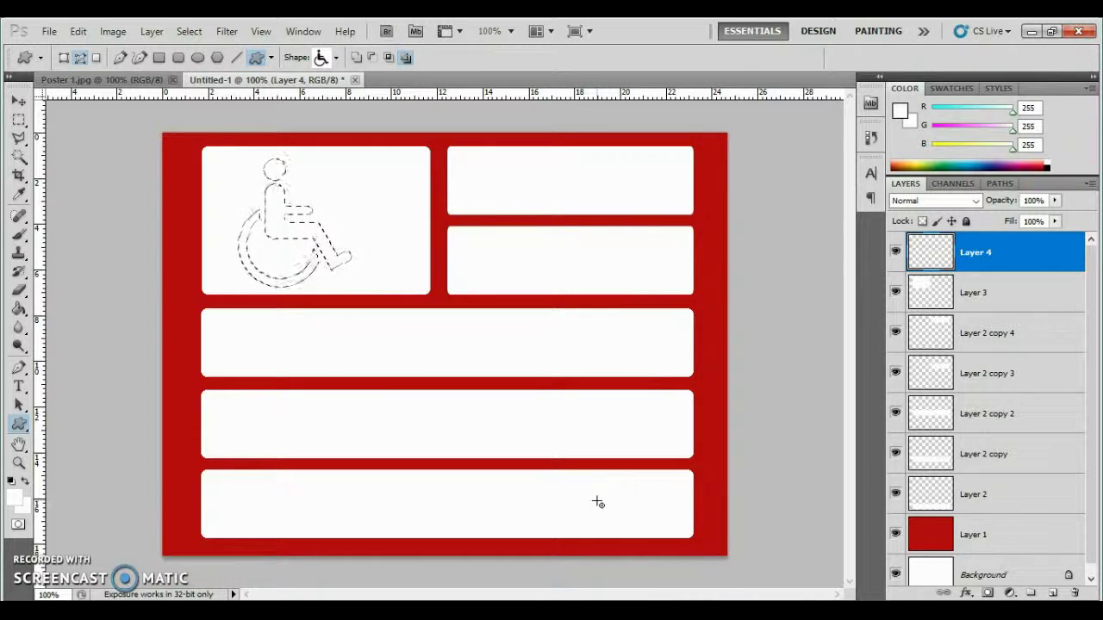
click(370, 251)
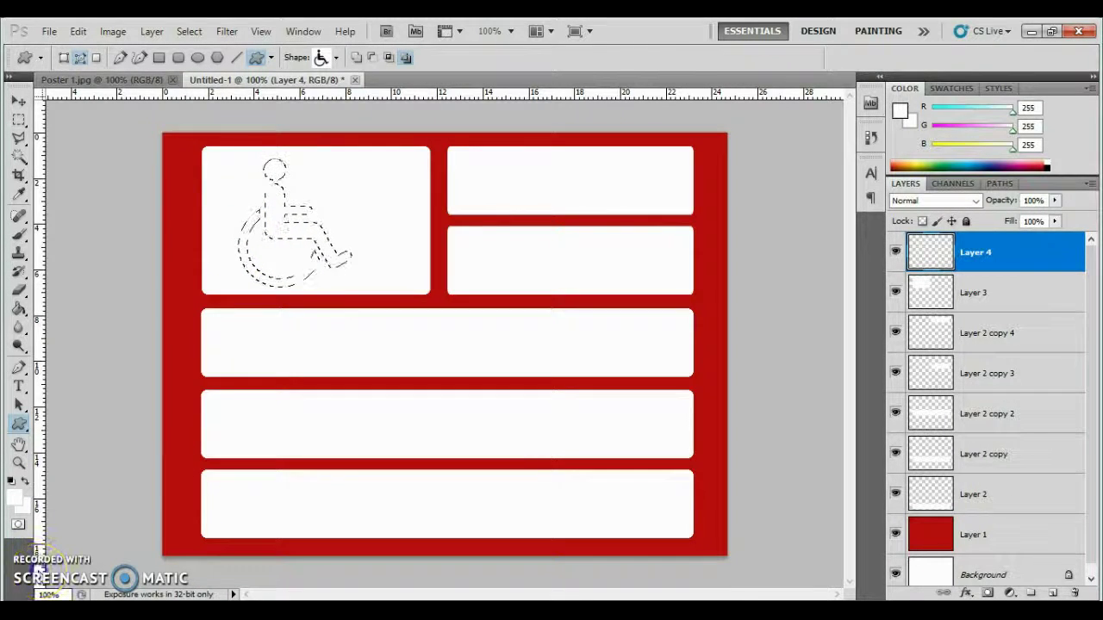
click(198, 451)
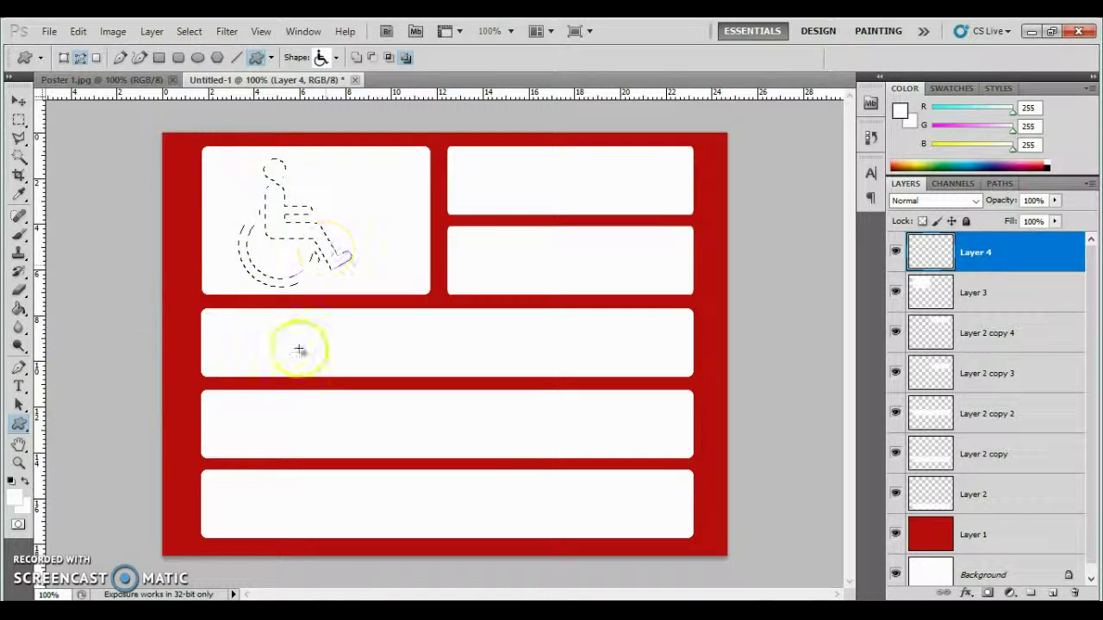
Sample the red of the poster's border, paint the wheelchair selection with it on Layer 4 using the Brush, and deselect.
click(23, 238)
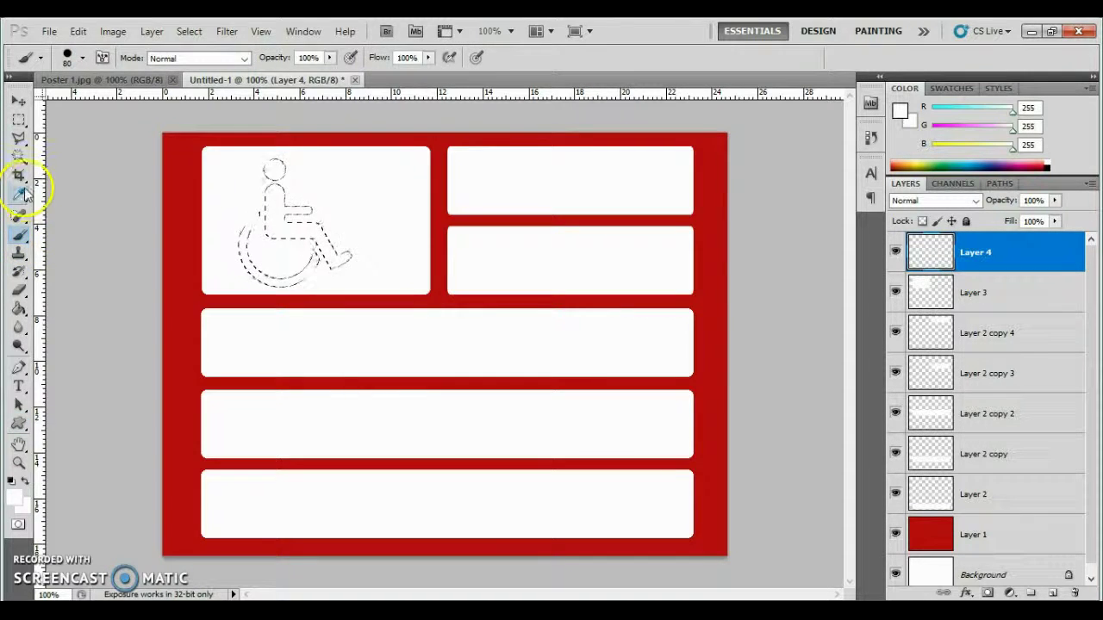
click(18, 195)
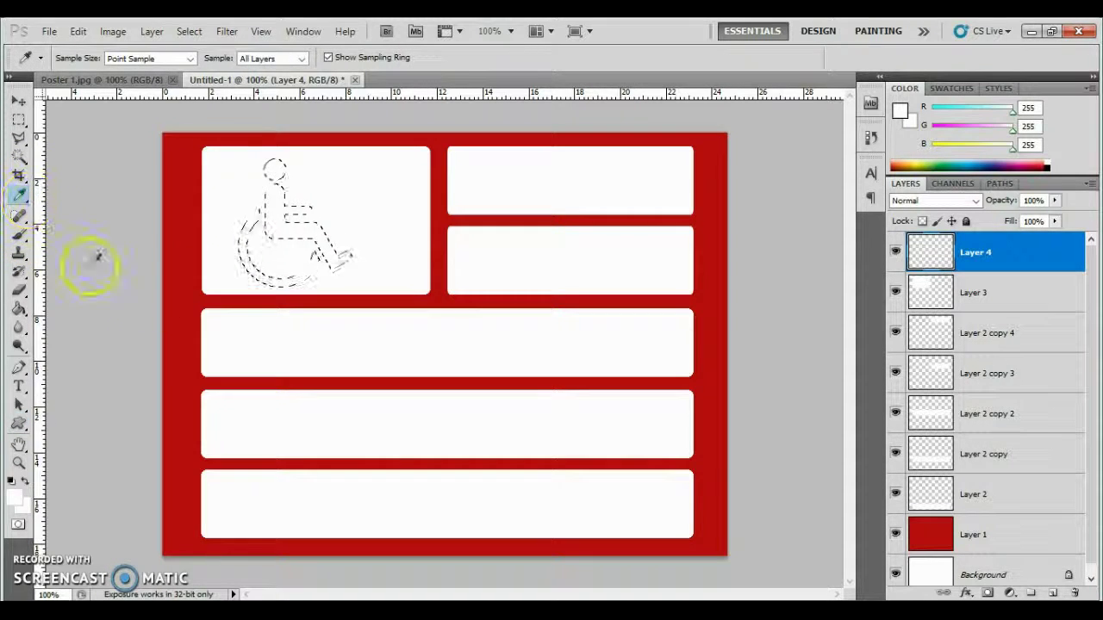
click(185, 204)
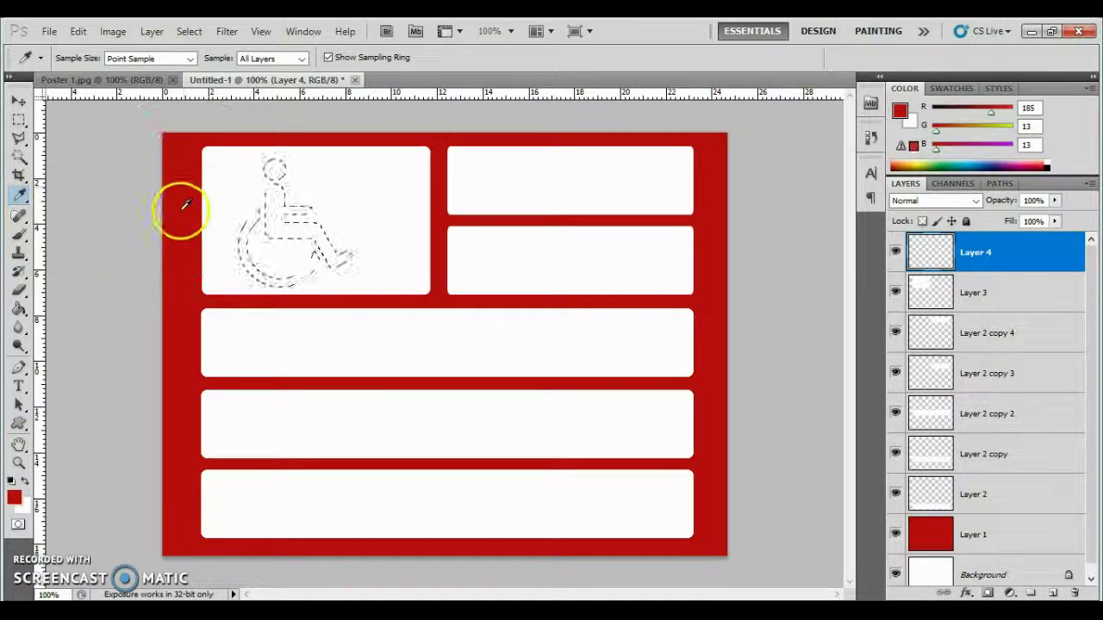
click(19, 234)
click(78, 233)
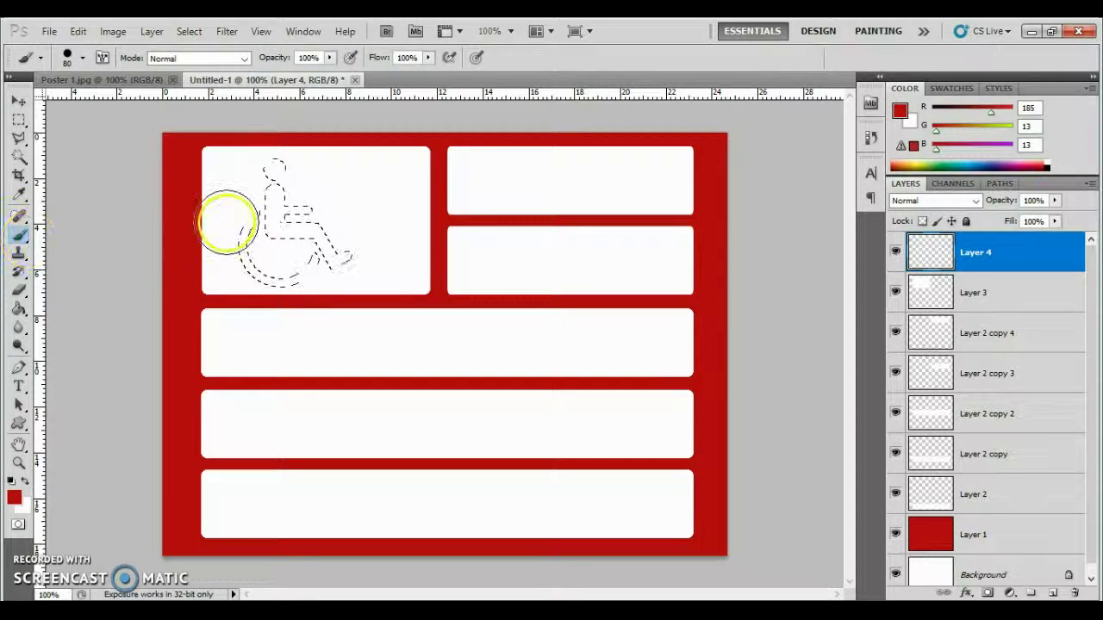
mouse_move(278, 175)
mouse_down()
mouse_move(230, 339)
mouse_move(339, 206)
mouse_move(336, 137)
mouse_move(246, 247)
mouse_up()
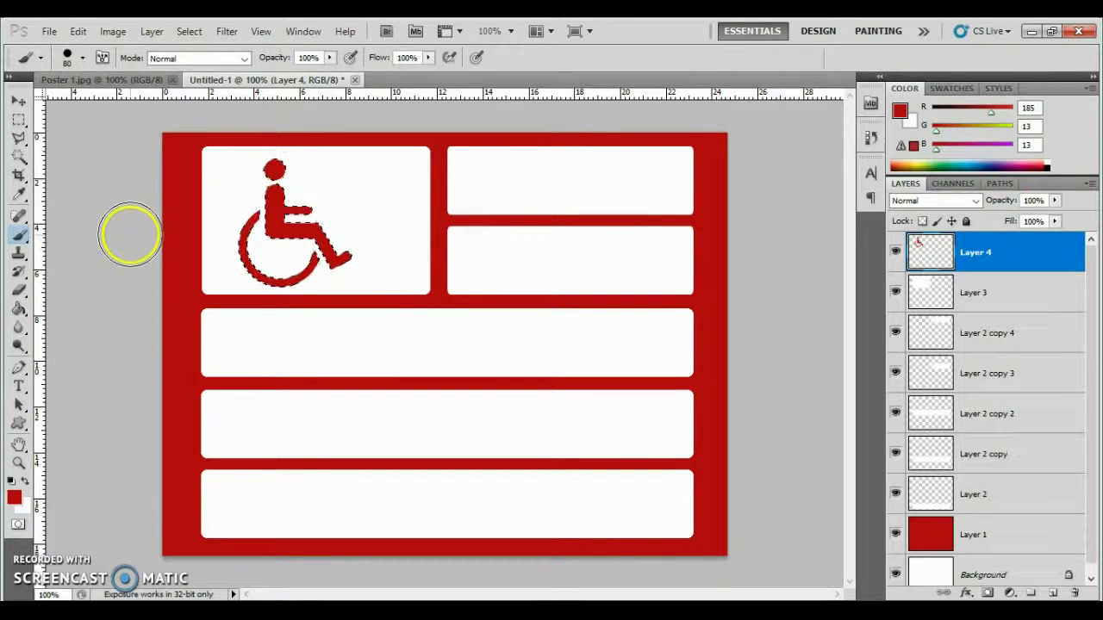
key(ctrl+d)
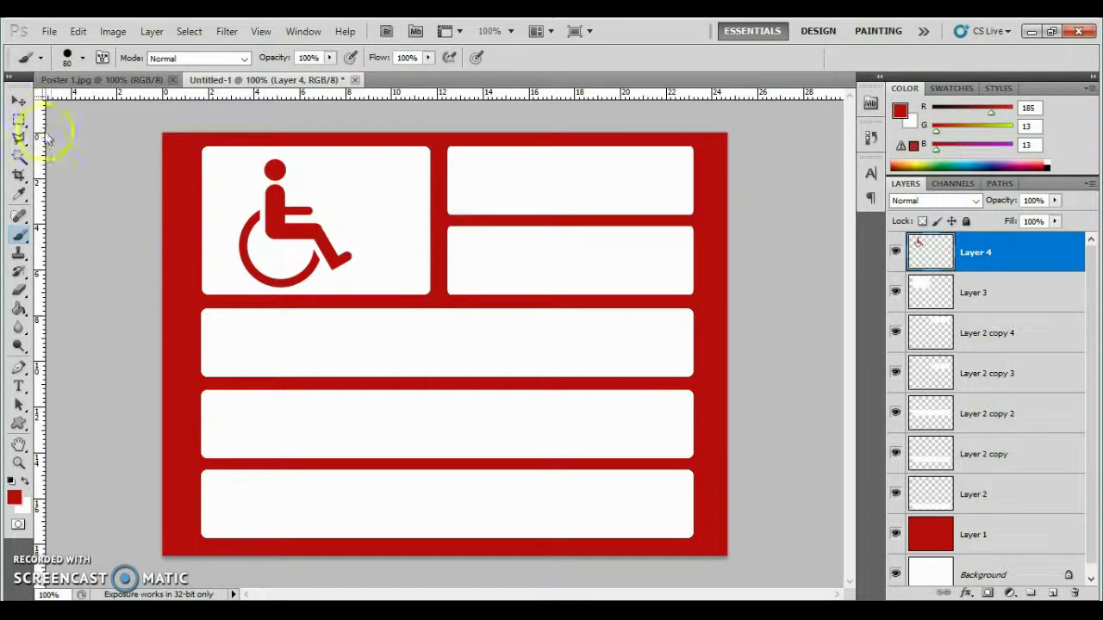
Move the red wheelchair symbol slightly right towards the middle of the upper-left panel, and select Layer 4 together with Layer 3.
click(17, 102)
mouse_move(278, 226)
mouse_down()
mouse_move(328, 216)
mouse_move(313, 221)
mouse_up()
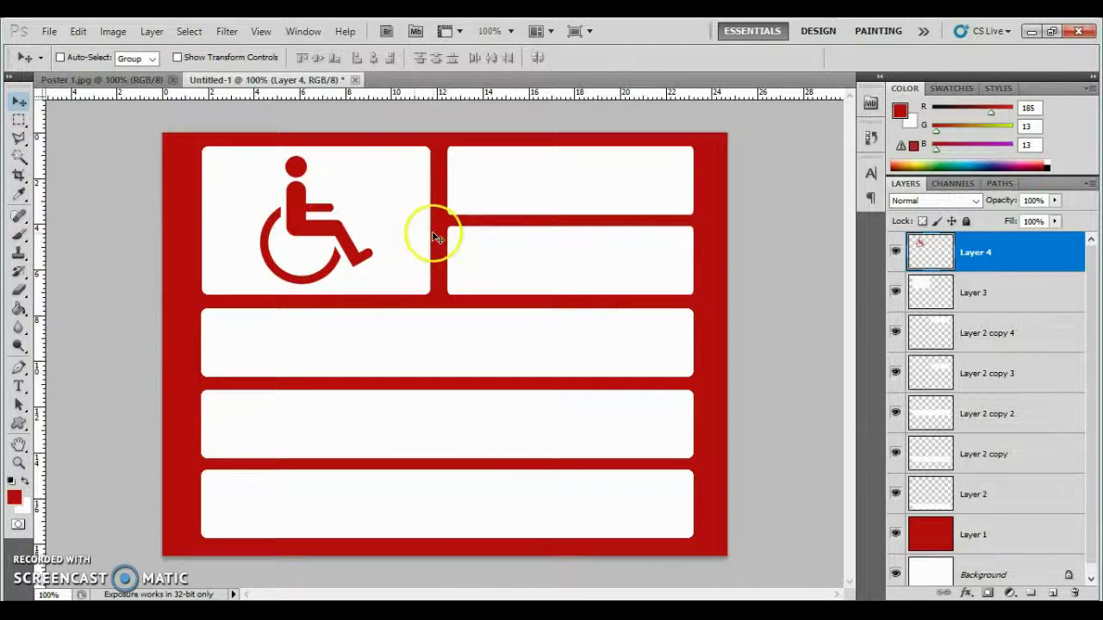
shift+click(1000, 292)
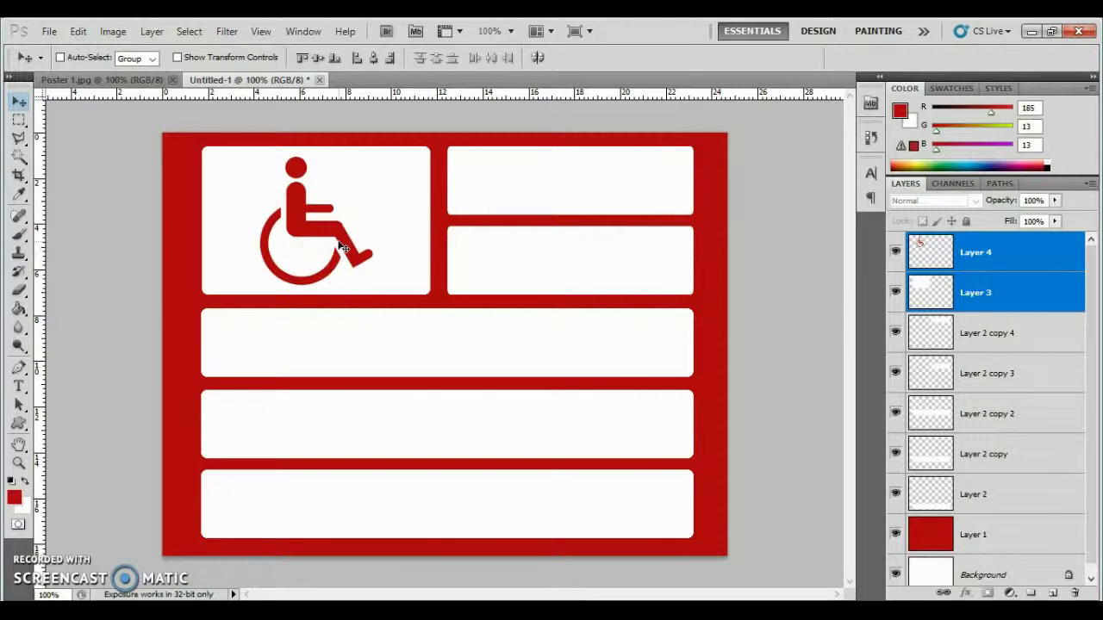
click(168, 469)
click(183, 475)
click(378, 266)
click(279, 449)
click(341, 440)
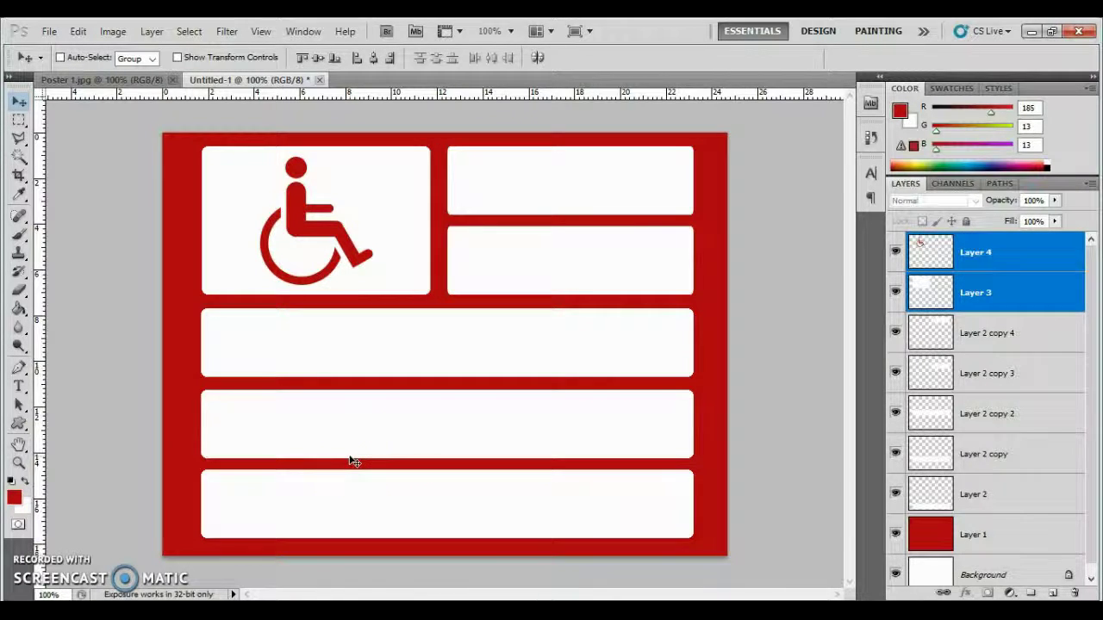